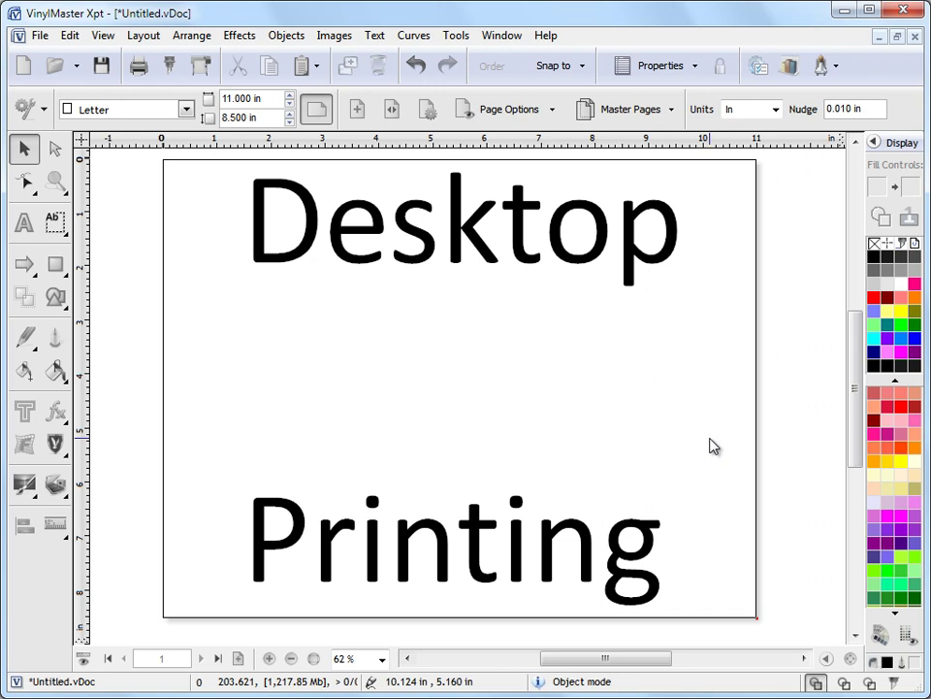
Switch to the other Untitled.vDoc window containing the Lorem Ipsum logo.
{"action": "left_click", "coordinate": [508, 37]}
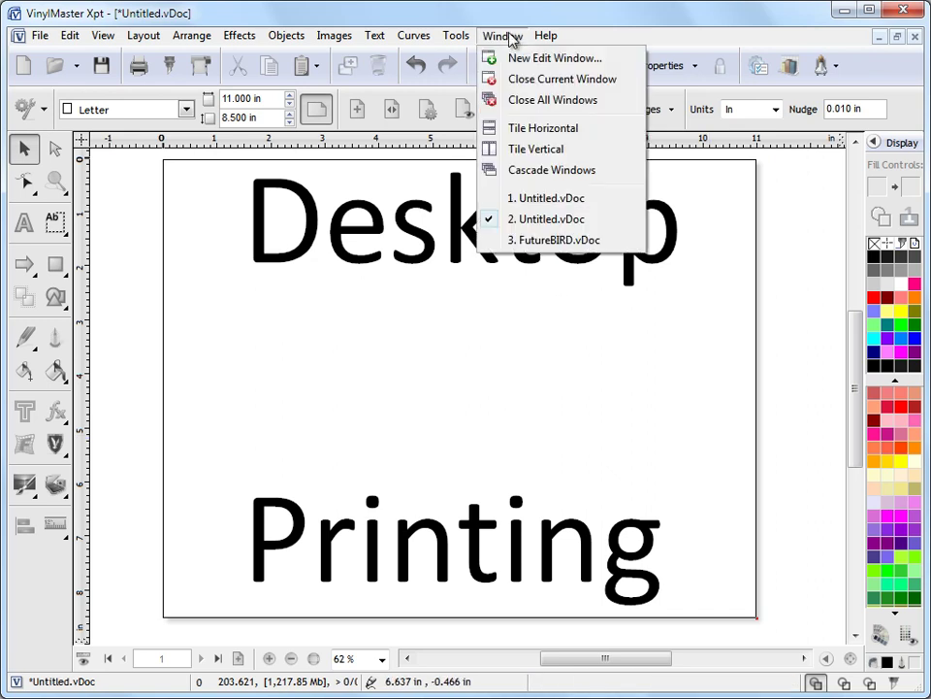
{"action": "left_click", "coordinate": [539, 200]}
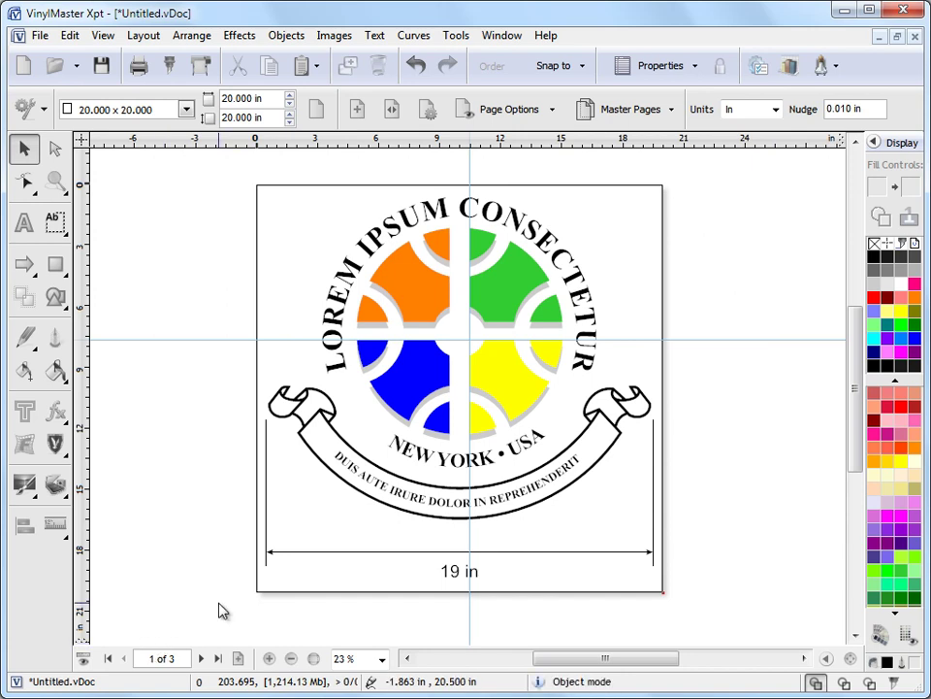
Show page thumbnails and browse pages 2 (Global Securities) and 3 (Joey's Burgers), ending on page 1.
{"action": "left_click", "coordinate": [828, 659]}
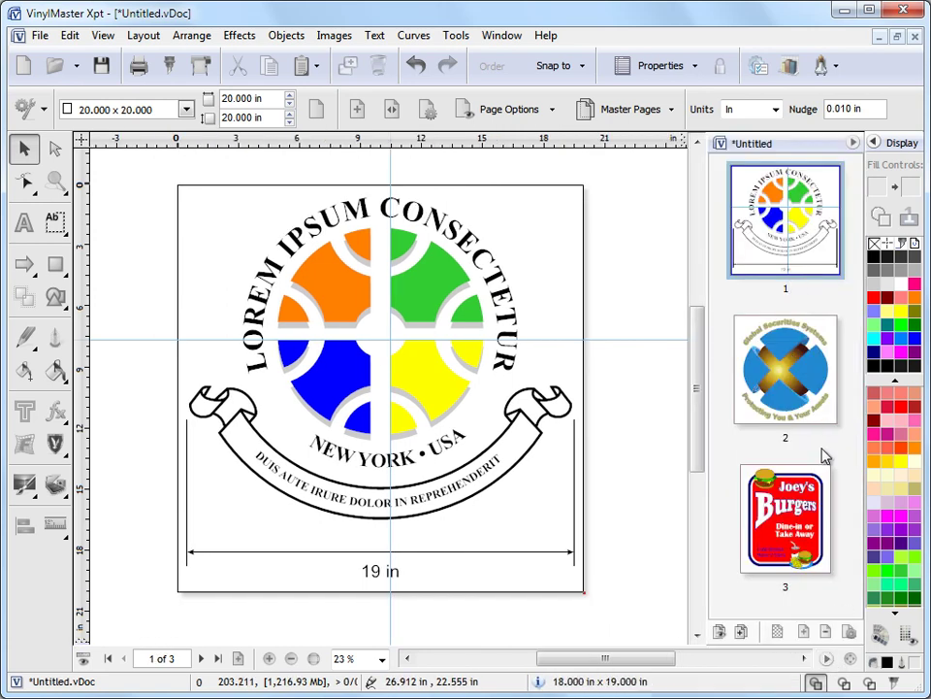
{"action": "left_click", "coordinate": [788, 500]}
{"action": "left_click", "coordinate": [803, 391]}
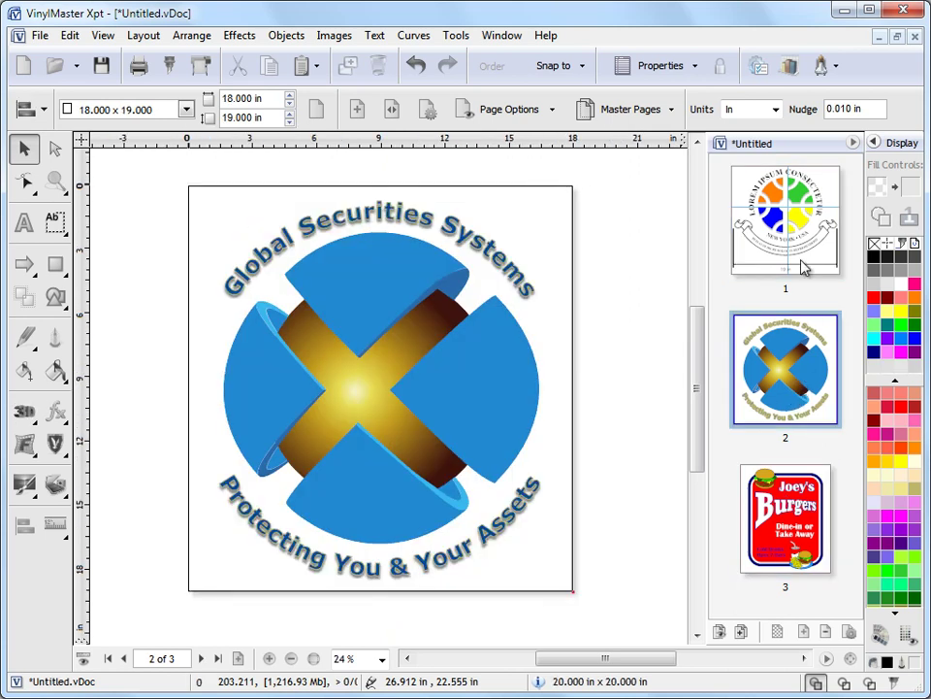
{"action": "key", "text": "Page_Up"}
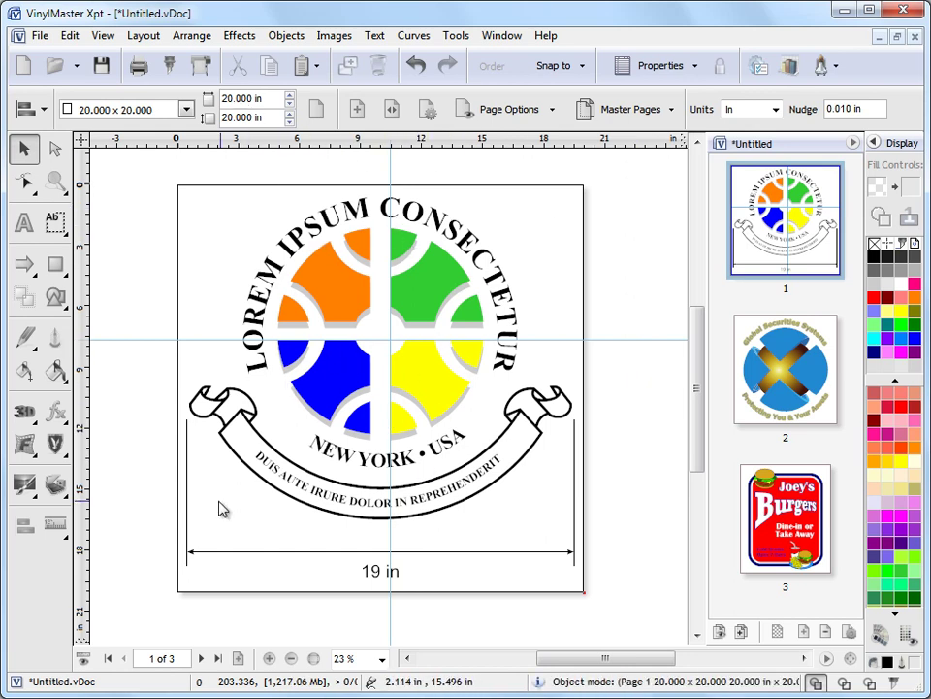
{"action": "left_click", "coordinate": [786, 369]}
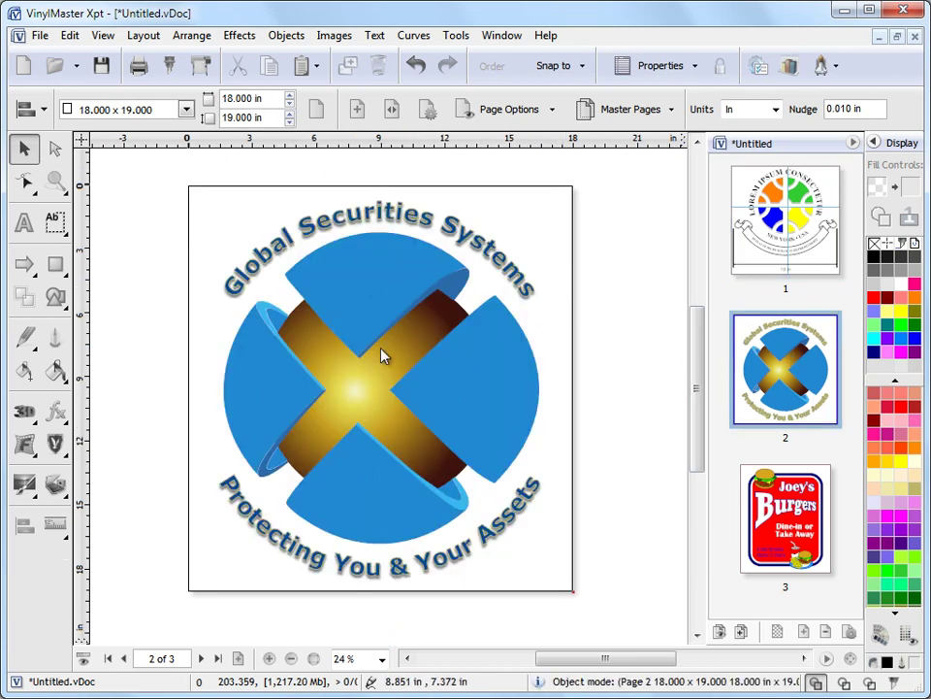
{"action": "left_click", "coordinate": [371, 381]}
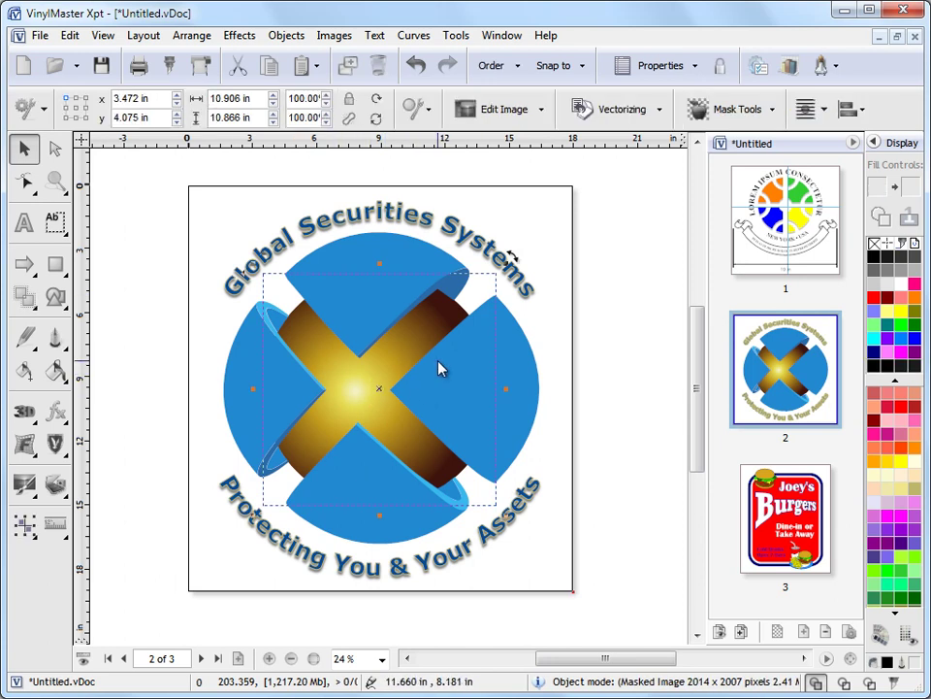
{"action": "key", "text": "Page_Down"}
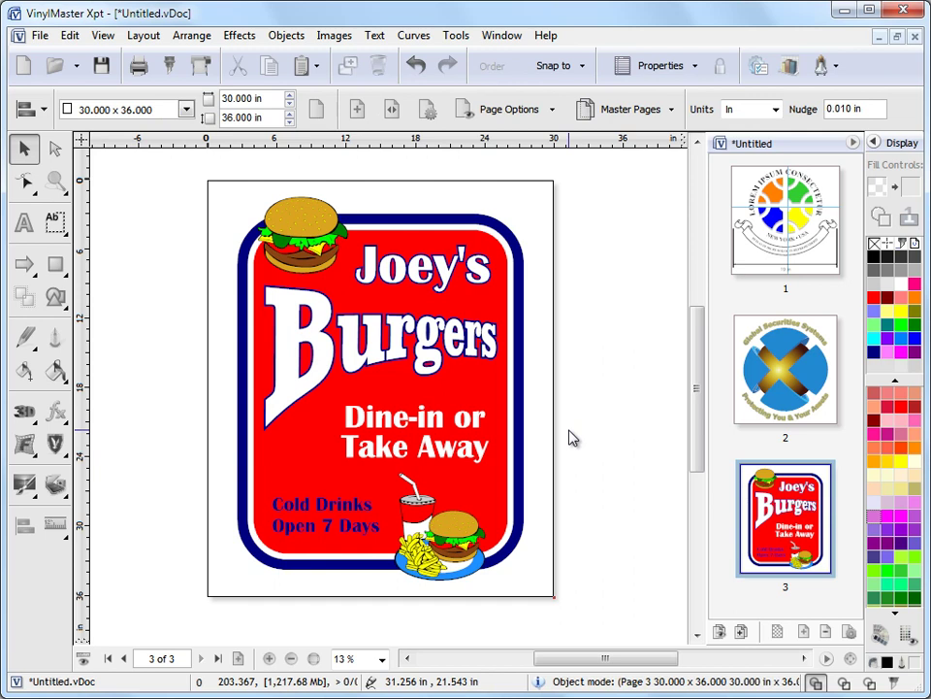
{"action": "key", "text": "Page_Down"}
{"action": "key", "text": "Page_Down"}
{"action": "key", "text": "Page_Down"}
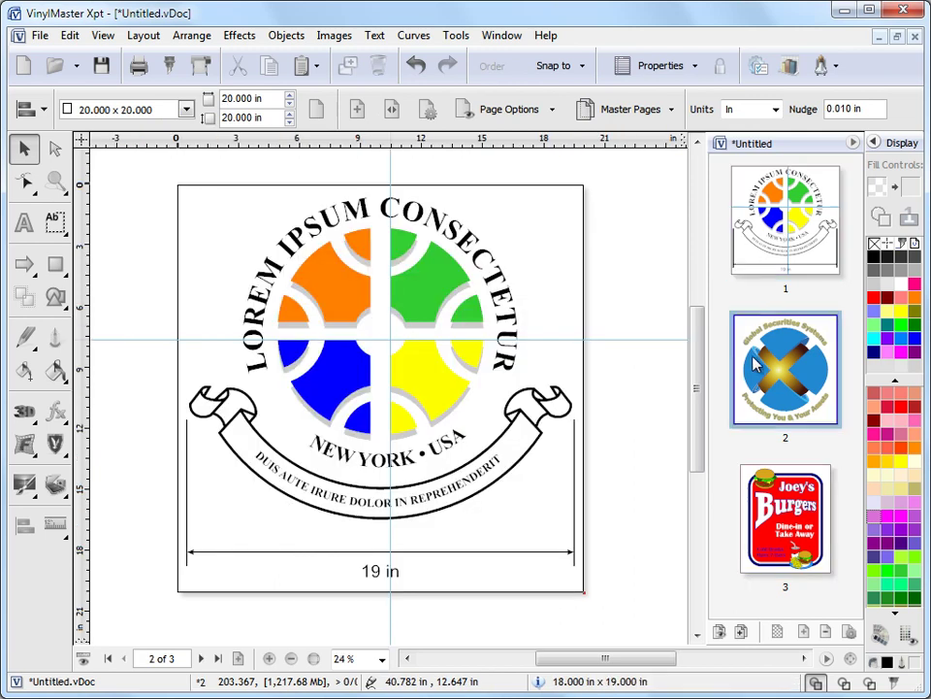
{"action": "left_click", "coordinate": [784, 260]}
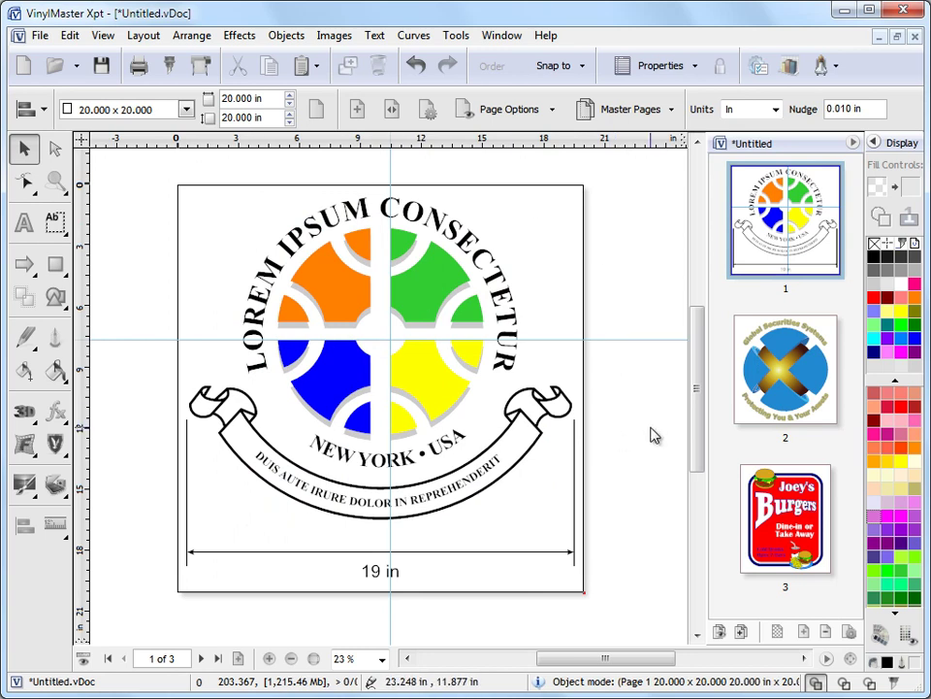
Open Print Options, enable Show Thumbnails, reposition the dialog and preview page 1's logo.
{"action": "left_click", "coordinate": [138, 73]}
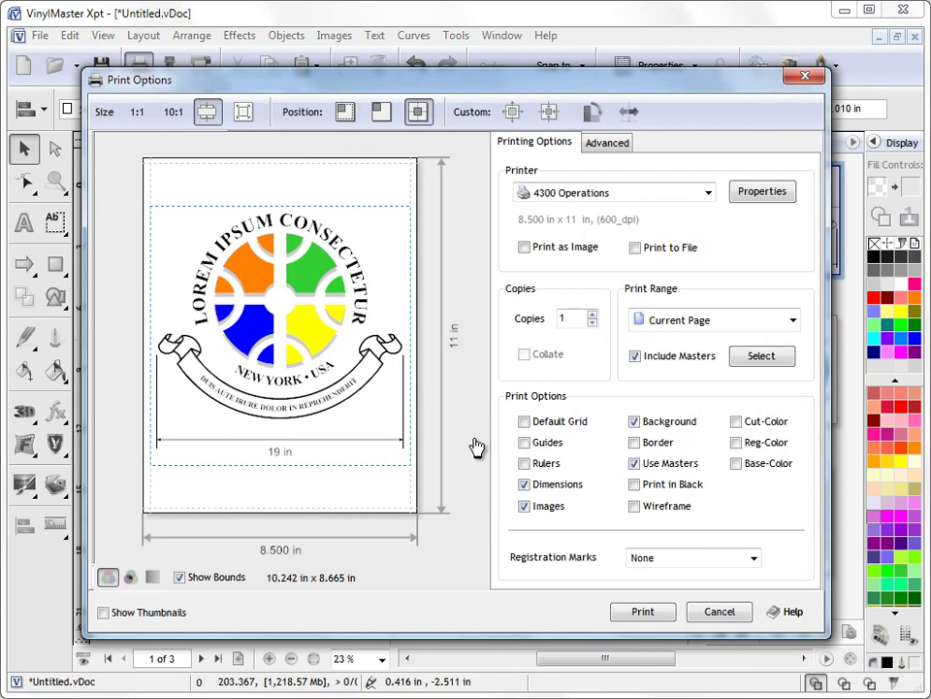
{"action": "left_click", "coordinate": [104, 613]}
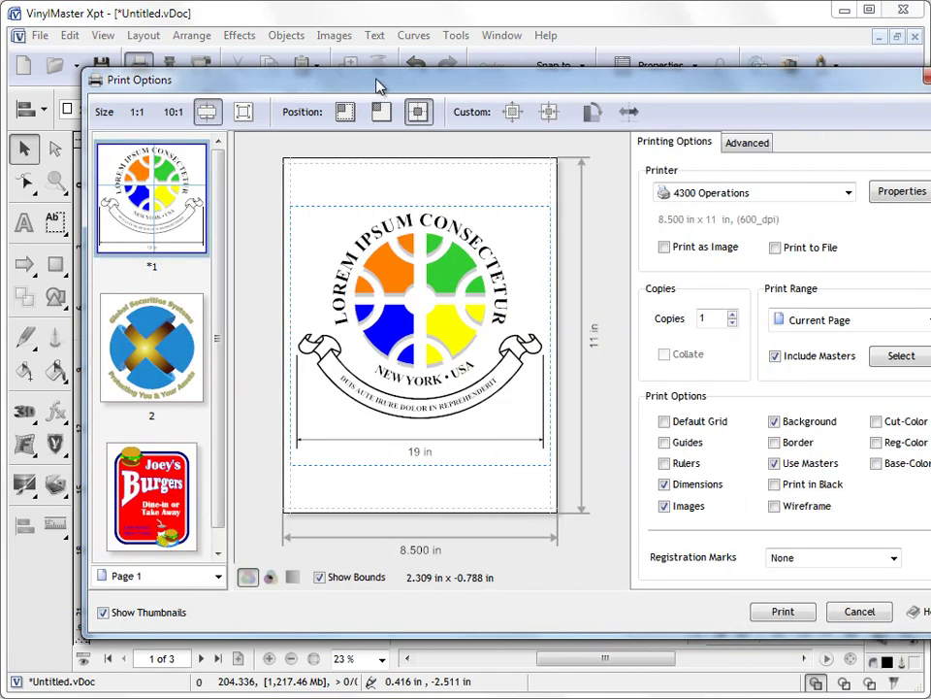
{"action": "left_click_drag", "start_coordinate": [376, 83], "coordinate": [316, 77]}
{"action": "scroll", "coordinate": [83, 252], "scroll_direction": "down", "scroll_amount": 2}
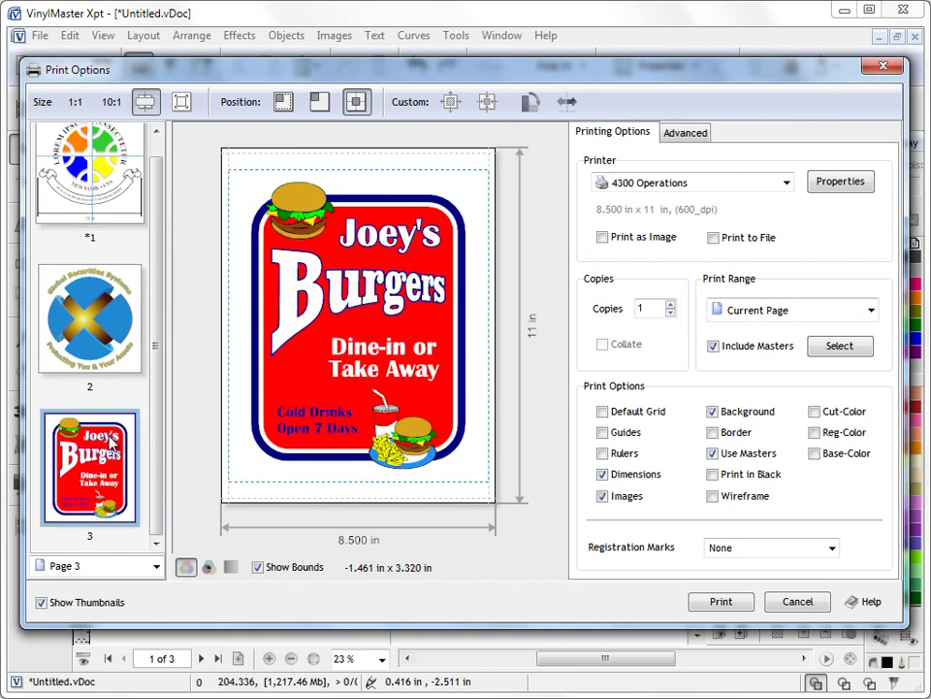
{"action": "scroll", "coordinate": [90, 291], "scroll_direction": "up", "scroll_amount": 1}
{"action": "left_click", "coordinate": [87, 187]}
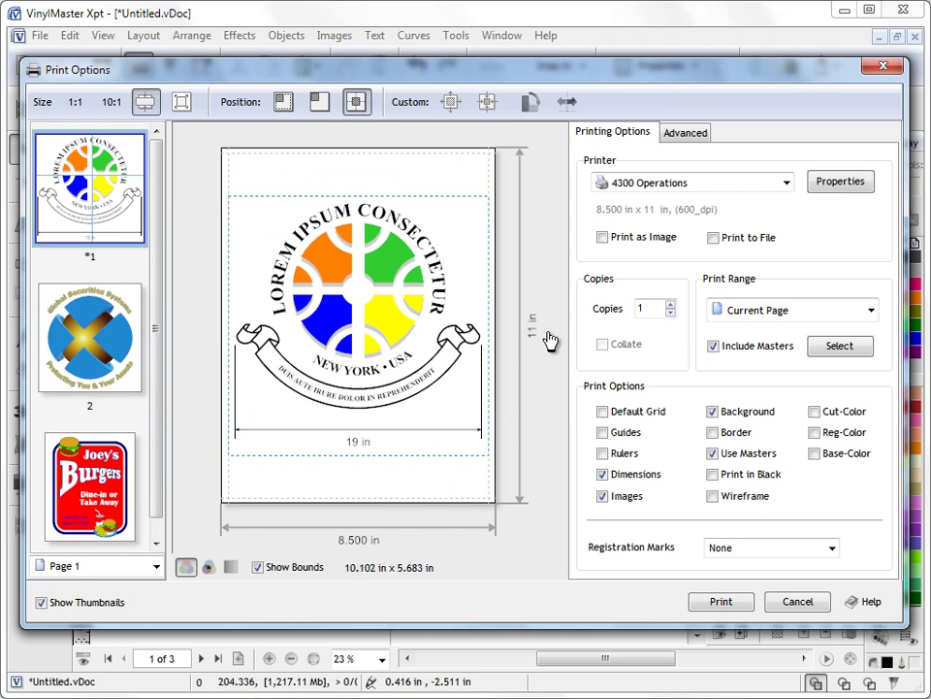
{"action": "left_click", "coordinate": [840, 181]}
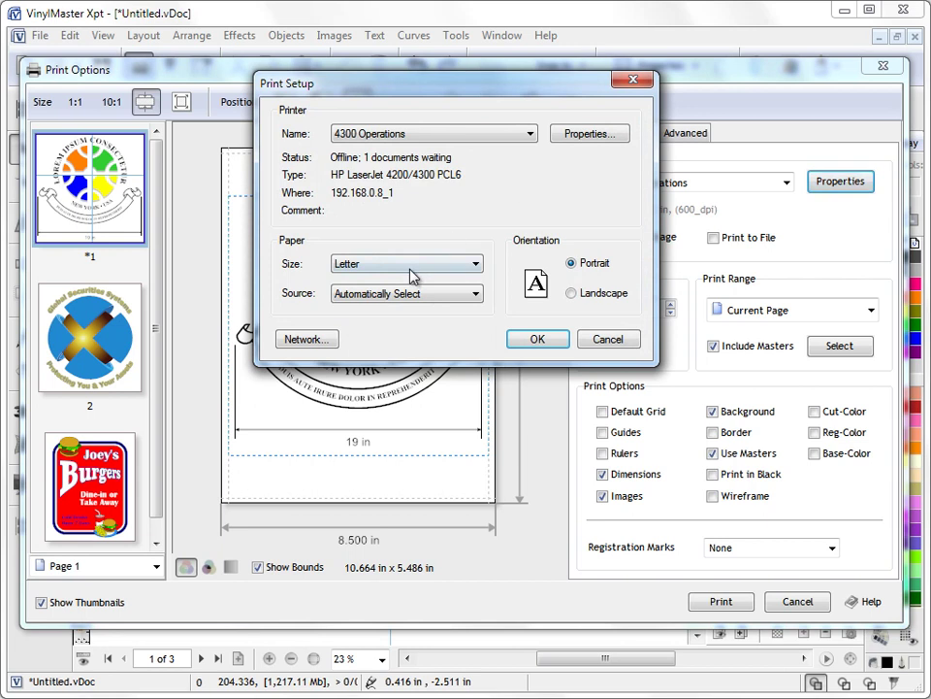
{"action": "left_click", "coordinate": [412, 272]}
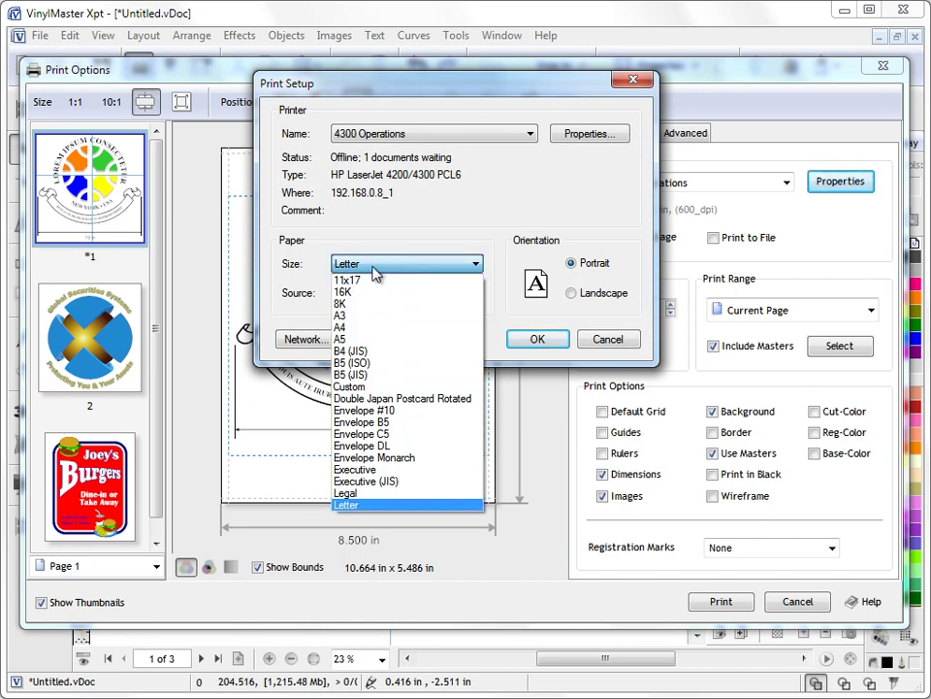
{"action": "left_click", "coordinate": [345, 327]}
{"action": "left_click", "coordinate": [536, 339]}
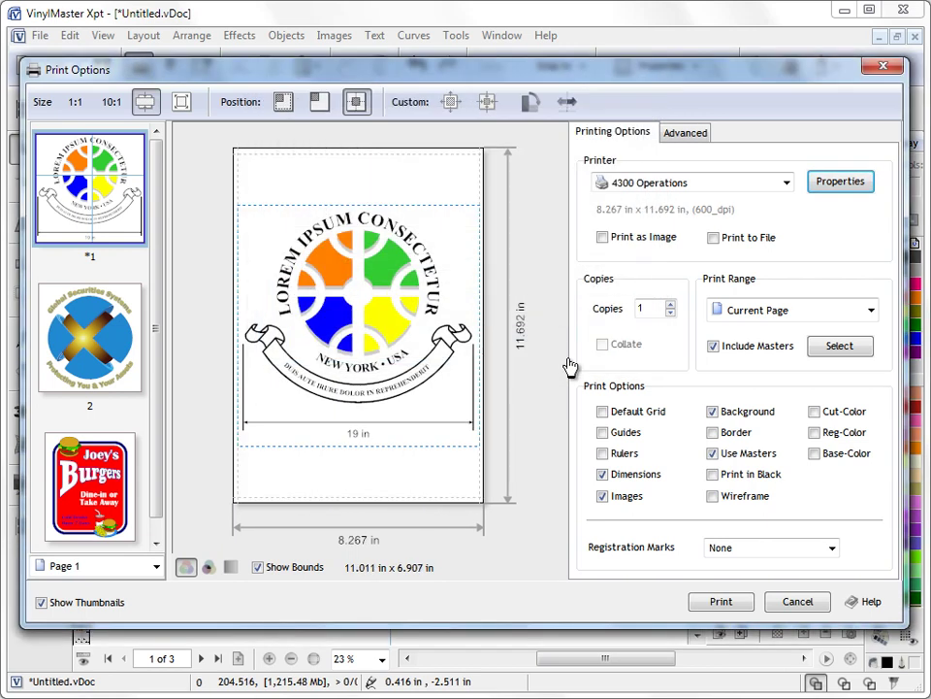
{"action": "left_click", "coordinate": [840, 182]}
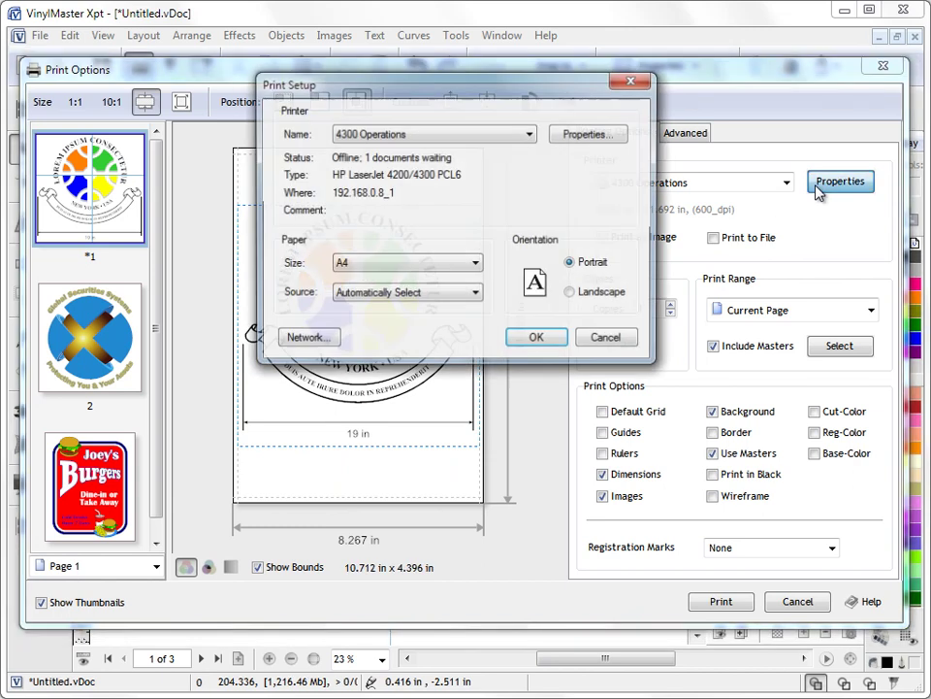
{"action": "left_click", "coordinate": [397, 264]}
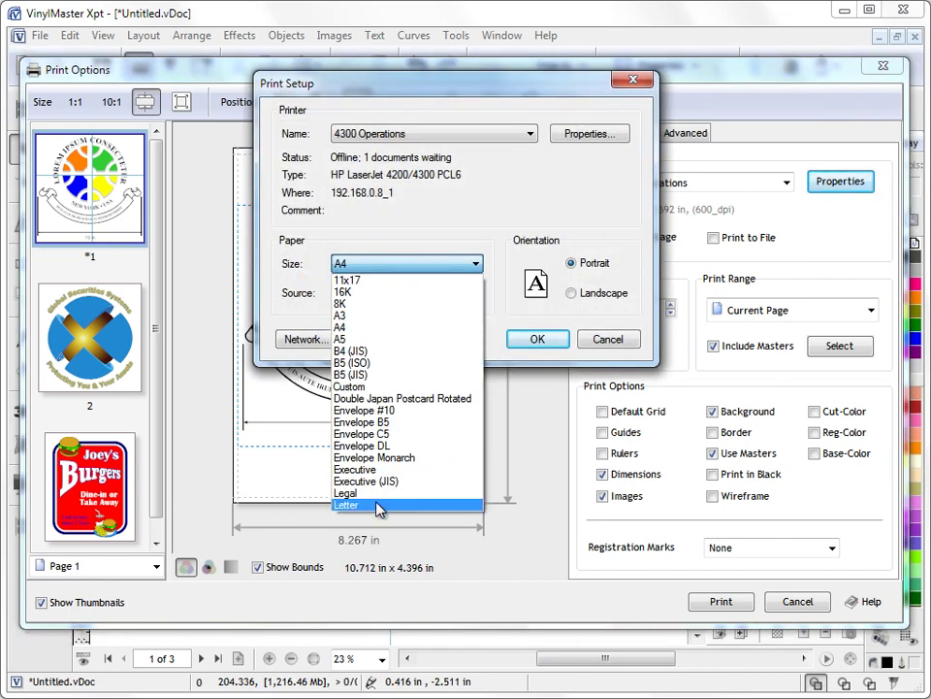
{"action": "left_click", "coordinate": [412, 505]}
{"action": "left_click", "coordinate": [536, 339]}
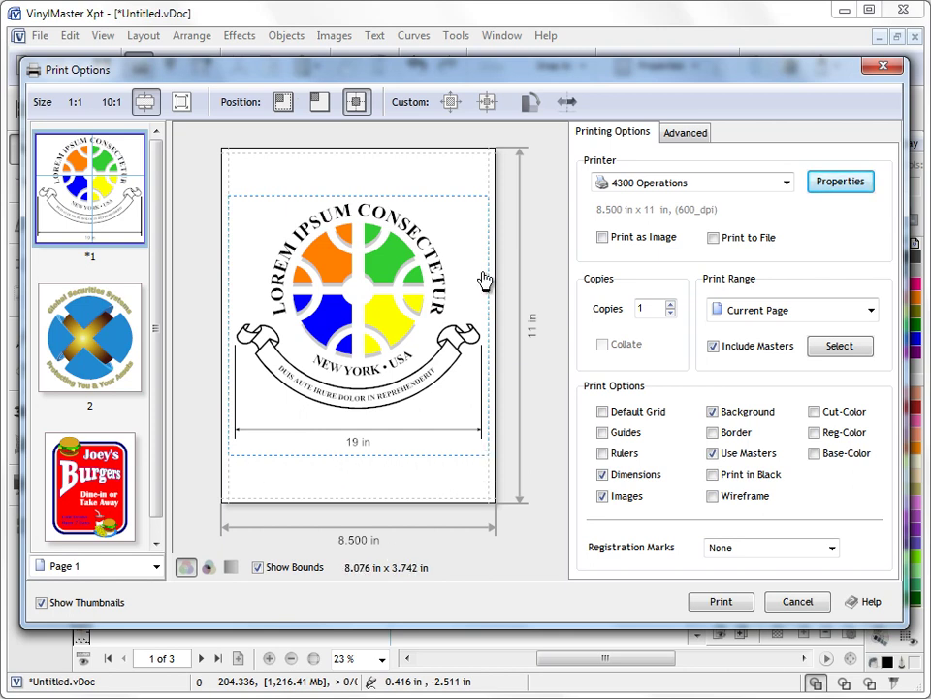
Preview pages 2 and 1 from the thumbnails, then turn off Show Bounds.
{"action": "left_click_drag", "start_coordinate": [281, 69], "coordinate": [559, 361]}
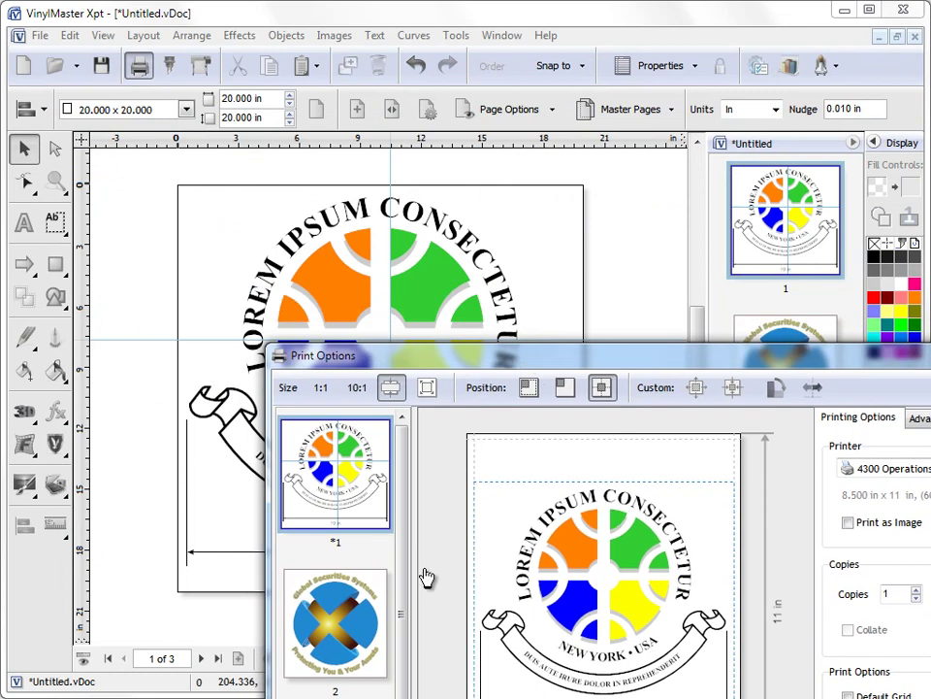
{"action": "left_click", "coordinate": [364, 606]}
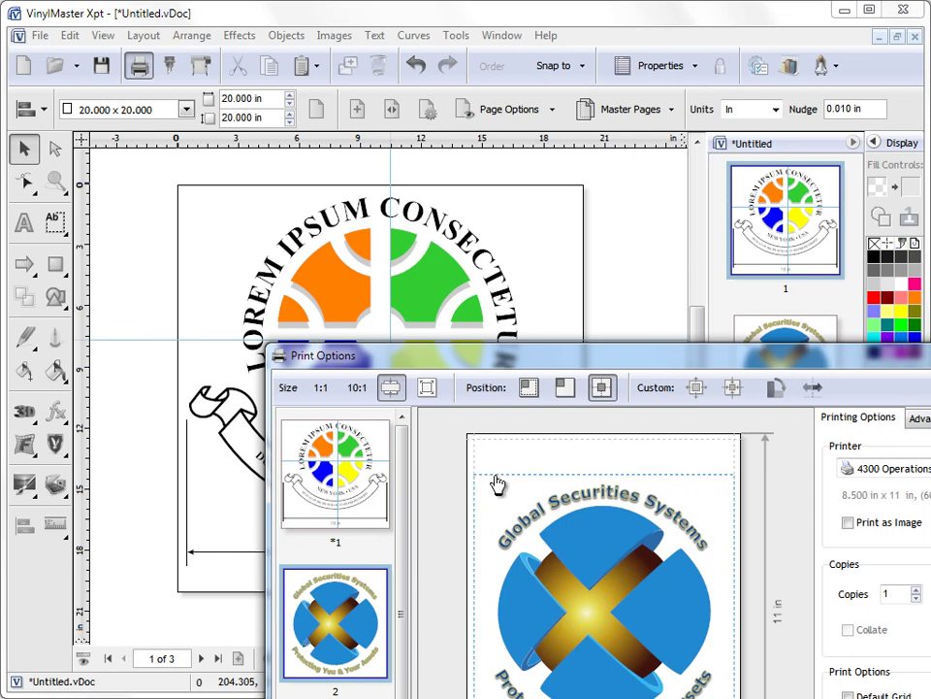
{"action": "left_click", "coordinate": [388, 492]}
{"action": "left_click_drag", "start_coordinate": [642, 364], "coordinate": [387, 91]}
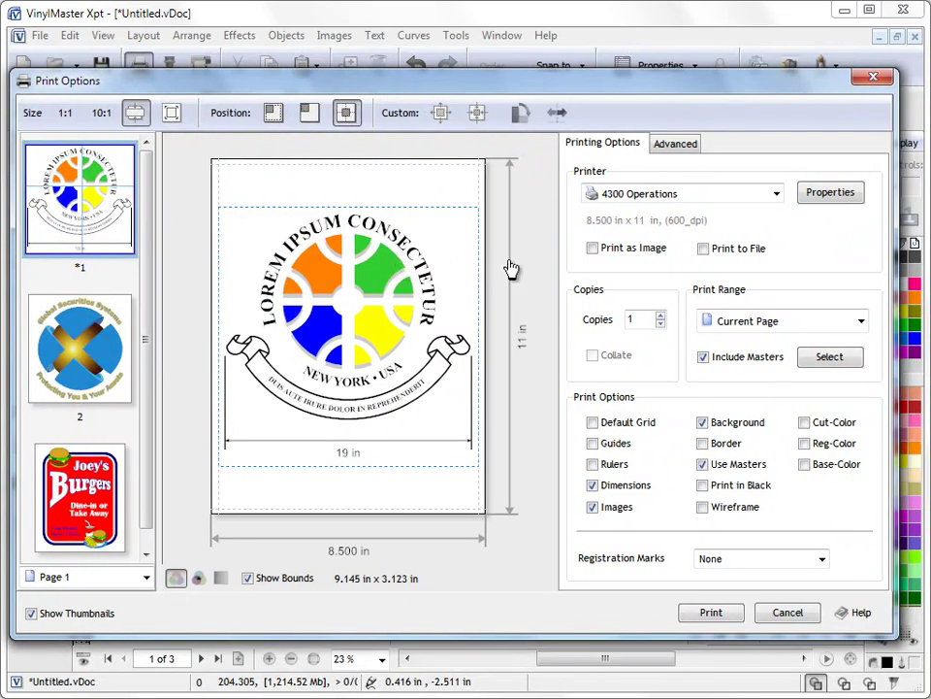
{"action": "left_click", "coordinate": [256, 580]}
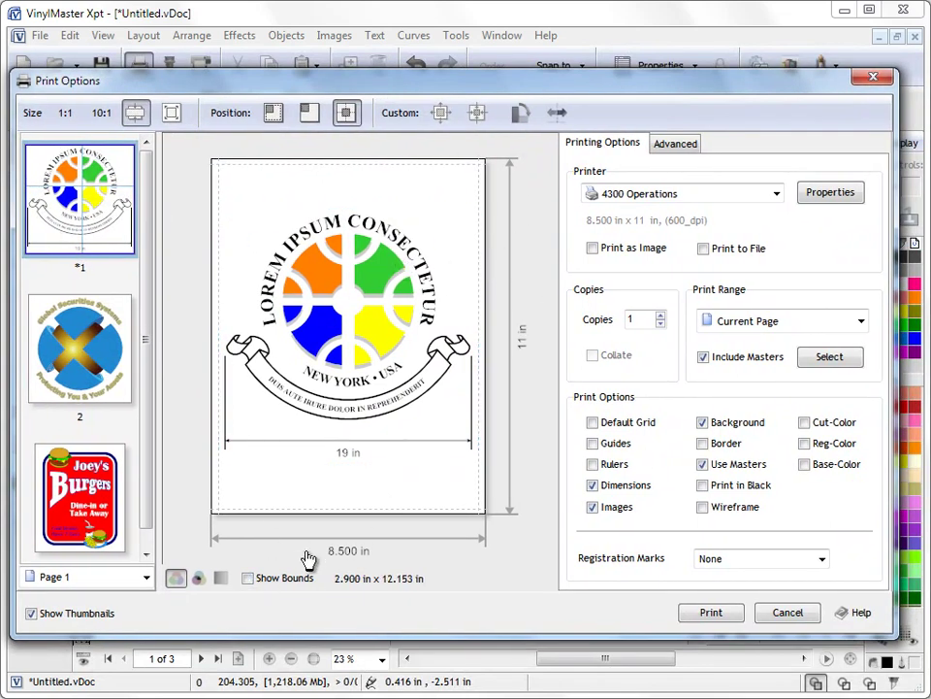
{"action": "left_click", "coordinate": [266, 583]}
{"action": "left_click", "coordinate": [198, 578]}
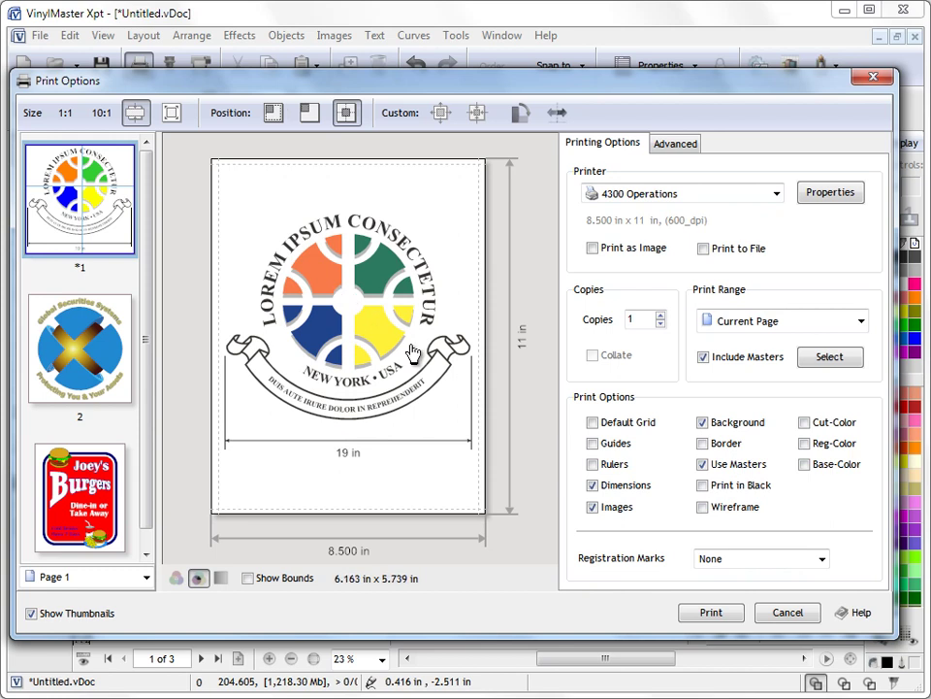
{"action": "left_click", "coordinate": [112, 371]}
{"action": "left_click", "coordinate": [48, 479]}
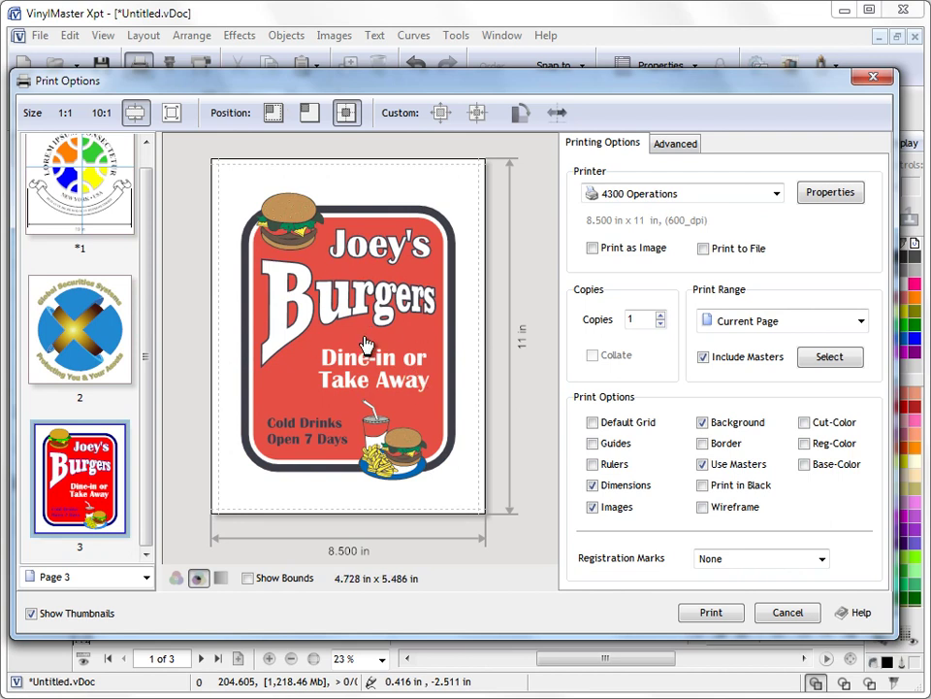
{"action": "left_click", "coordinate": [176, 577]}
{"action": "left_click", "coordinate": [83, 208]}
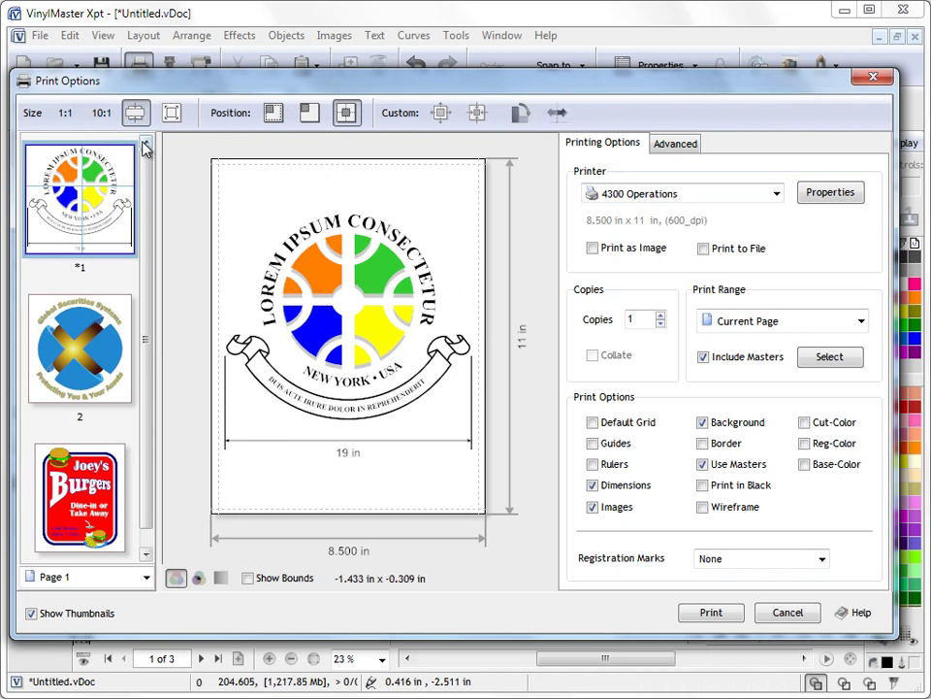
Try the 10:1, 1:1, fit and top-left presets, re-enable bounds, and centre the logo.
{"action": "left_click", "coordinate": [101, 112]}
{"action": "left_click", "coordinate": [68, 113]}
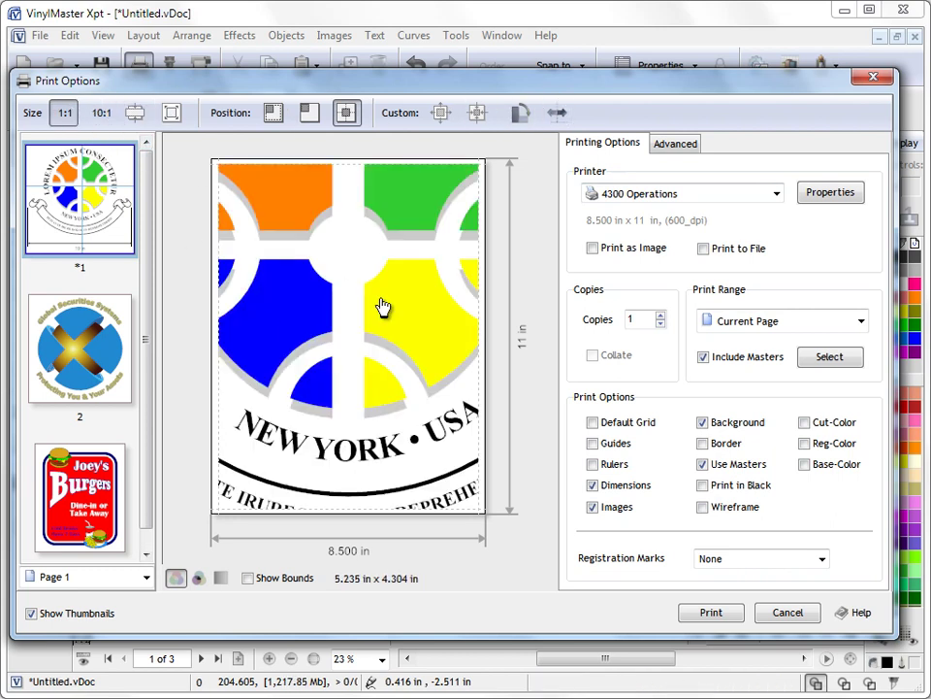
{"action": "left_click", "coordinate": [172, 114]}
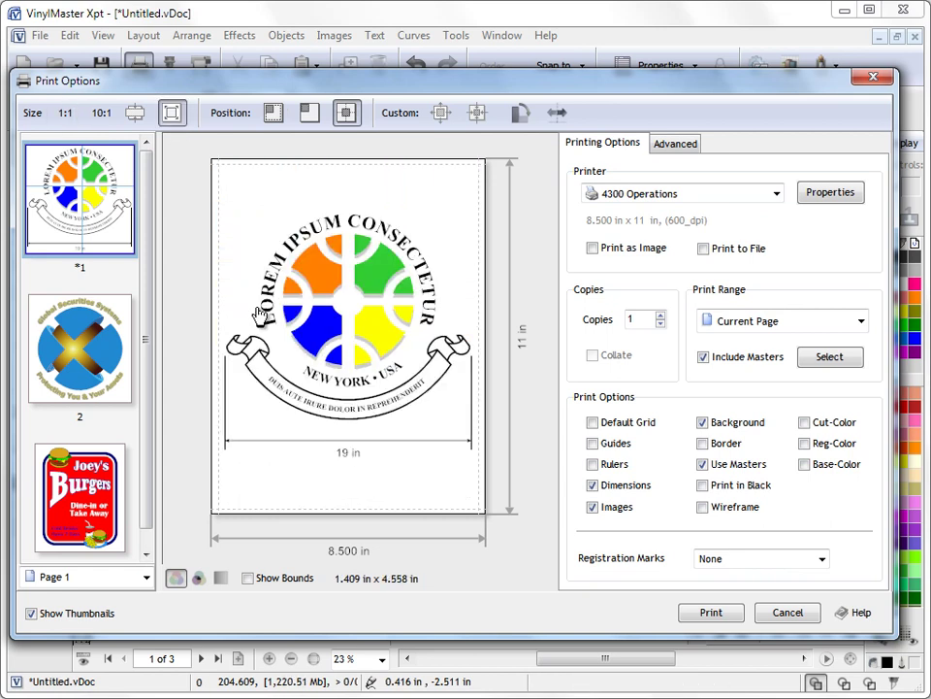
{"action": "left_click", "coordinate": [274, 113]}
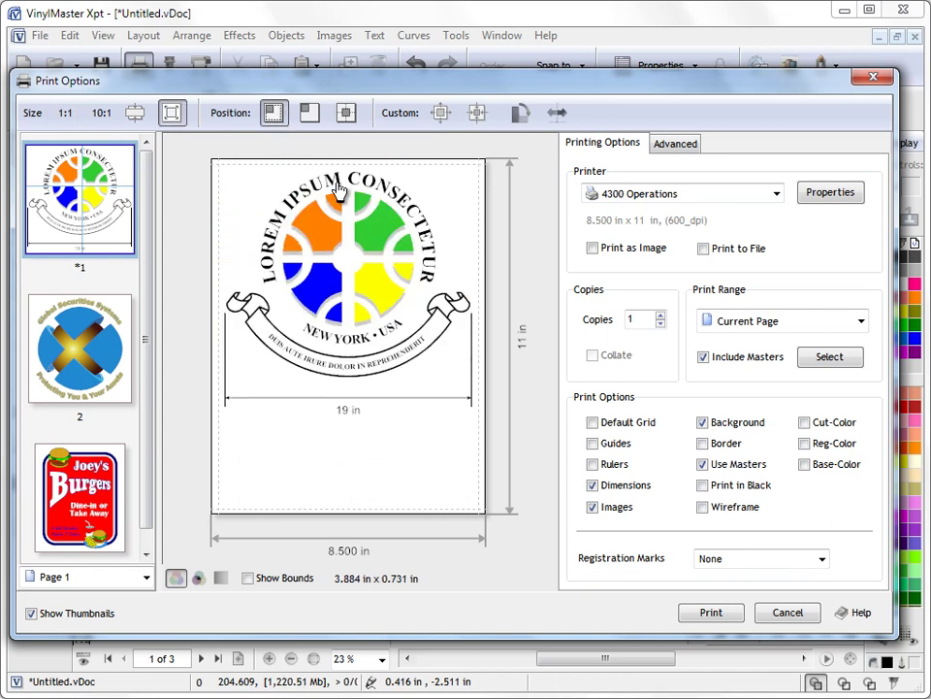
{"action": "left_click", "coordinate": [250, 580]}
{"action": "left_click_drag", "start_coordinate": [323, 178], "coordinate": [318, 160]}
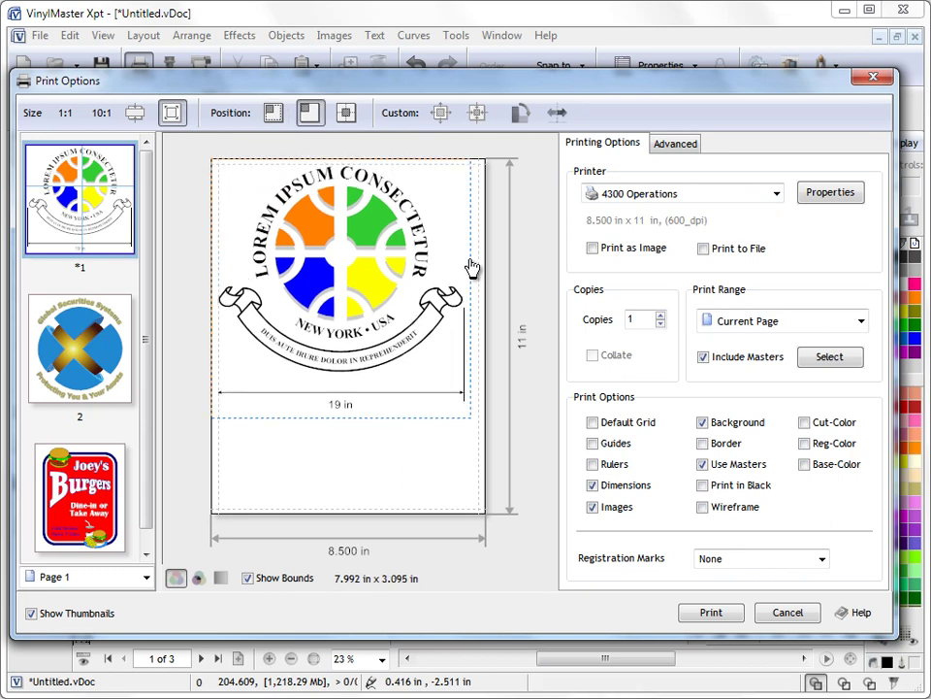
{"action": "left_click", "coordinate": [347, 113]}
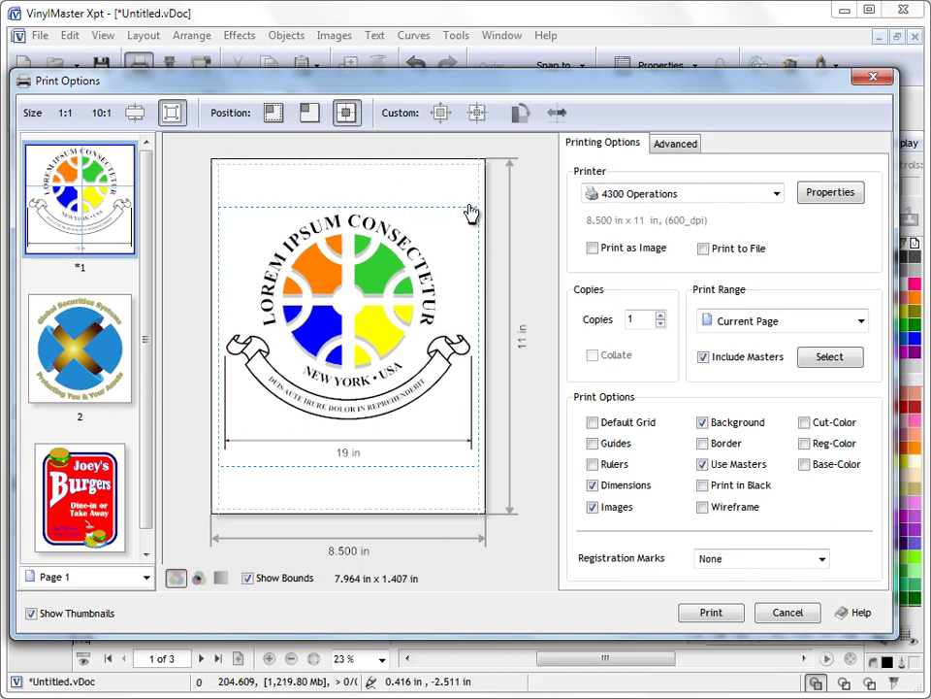
Try 10:1, enlarge, 1:1 and shrink scaling on the logo.
{"action": "left_click", "coordinate": [100, 113]}
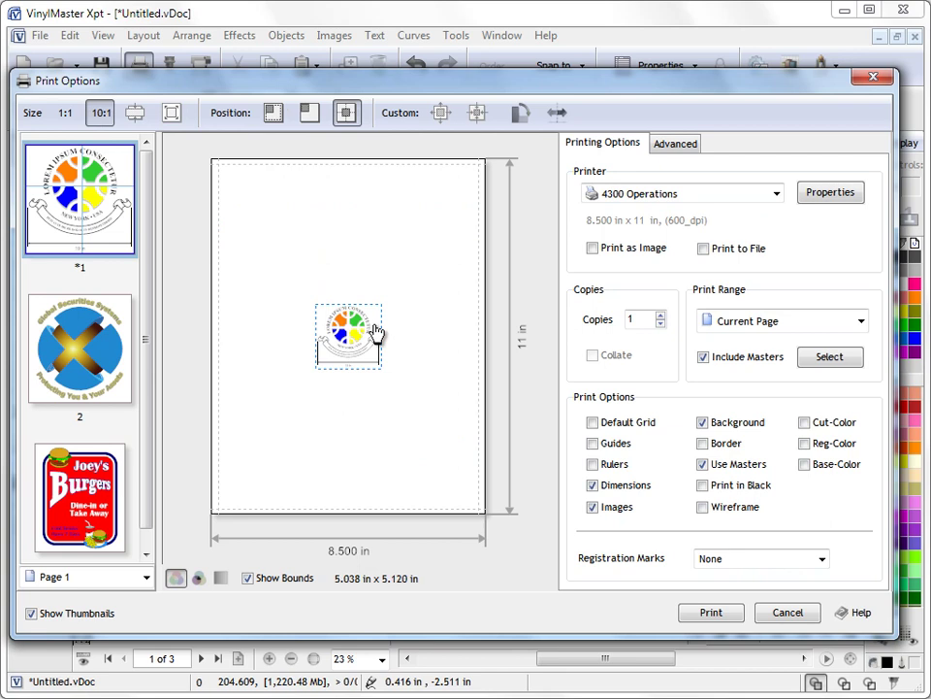
{"action": "left_click", "coordinate": [440, 114]}
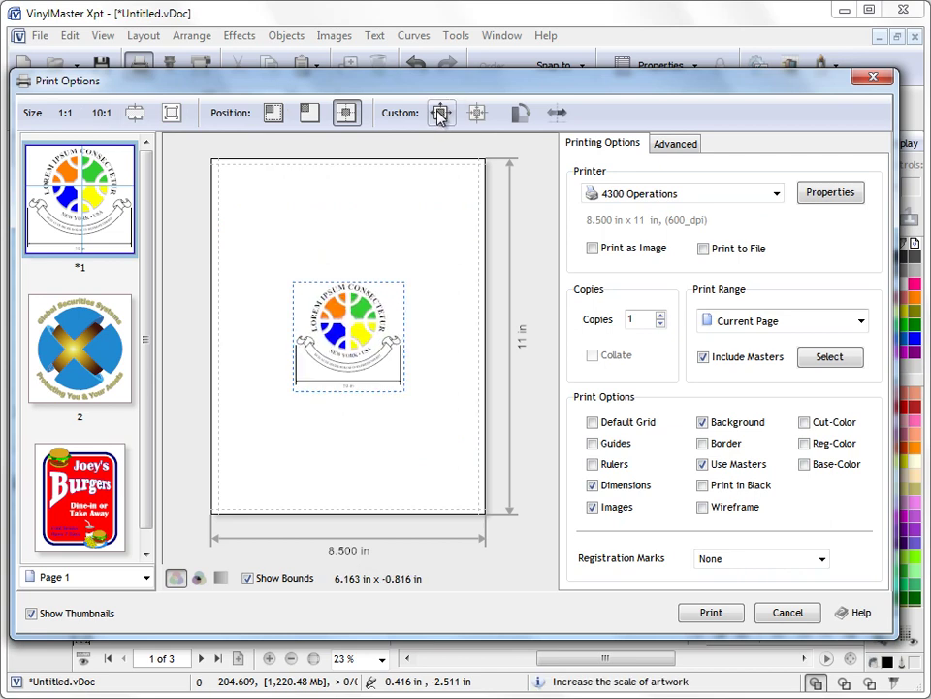
{"action": "left_click", "coordinate": [65, 112]}
{"action": "left_click", "coordinate": [478, 114]}
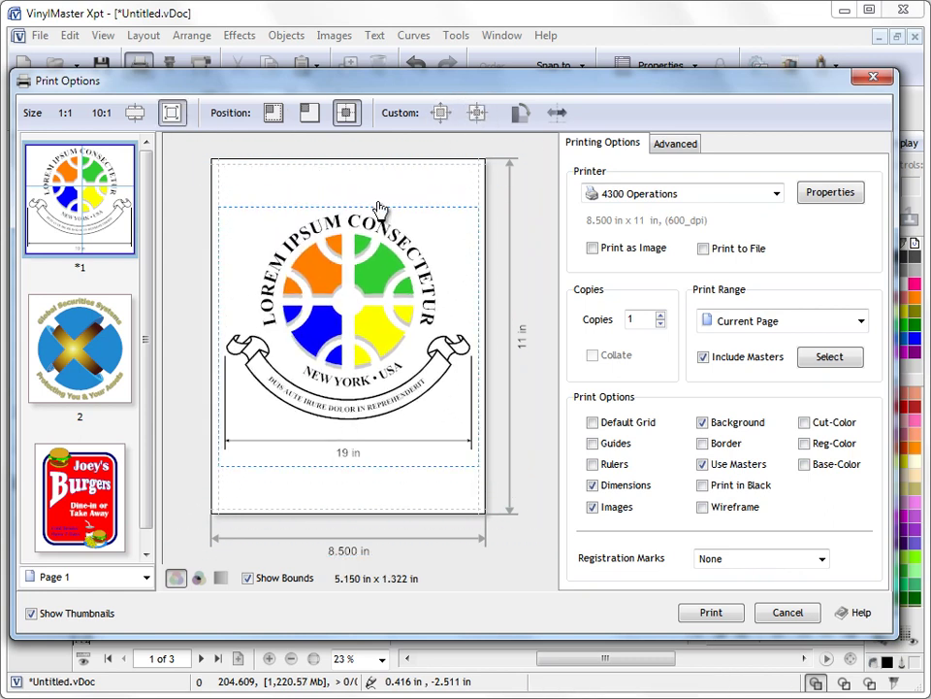
Rotate and mirror the logo then undo both, drag it, and fit it to the page.
{"action": "left_click", "coordinate": [519, 114]}
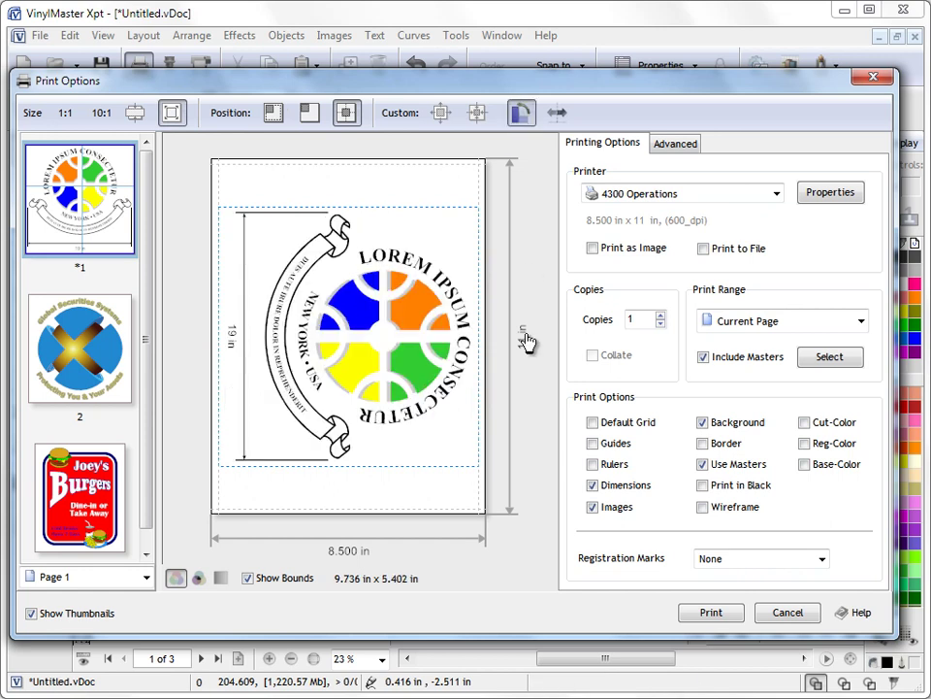
{"action": "left_click", "coordinate": [519, 114]}
{"action": "left_click", "coordinate": [556, 113]}
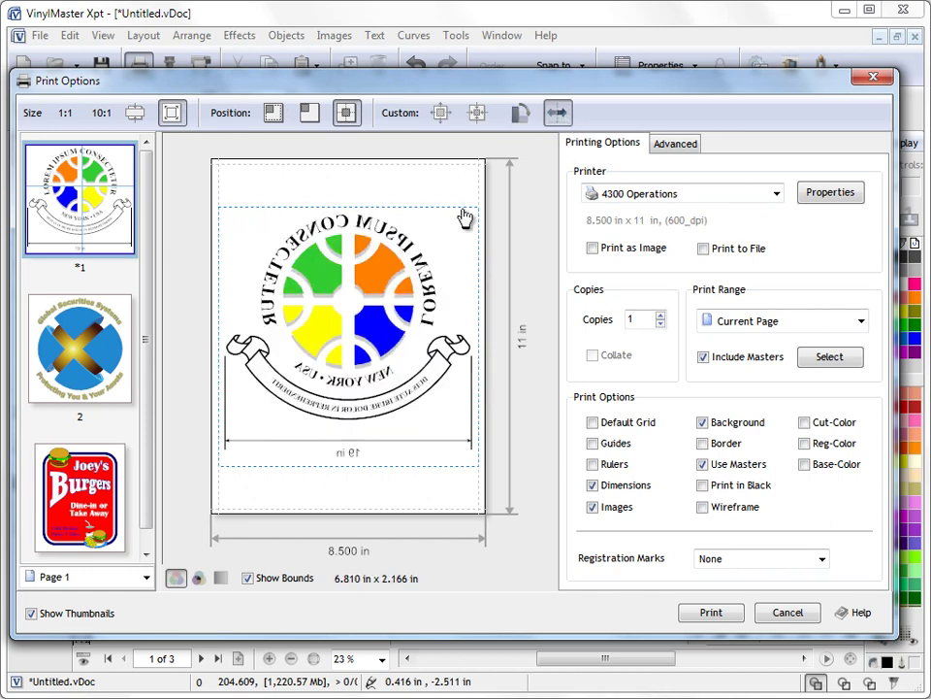
{"action": "left_click", "coordinate": [557, 112]}
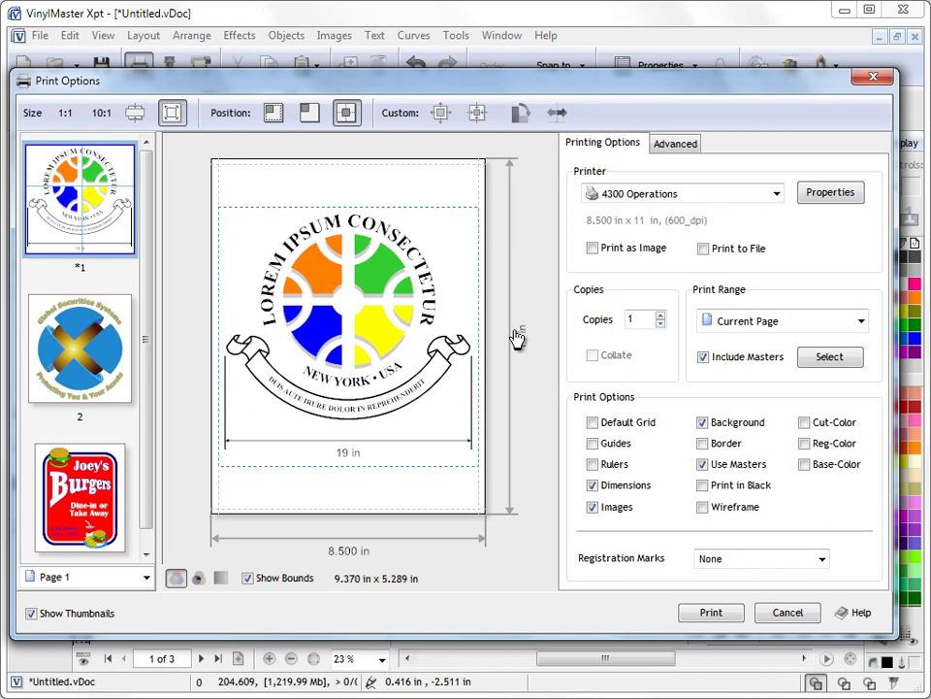
{"action": "left_click_drag", "start_coordinate": [357, 316], "coordinate": [359, 366]}
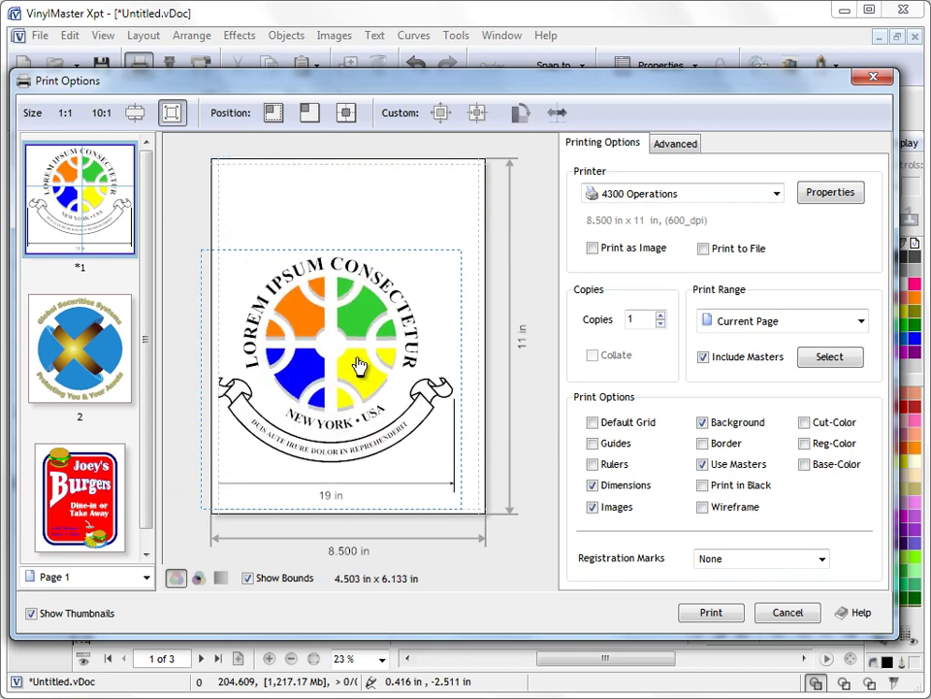
{"action": "left_click", "coordinate": [135, 113]}
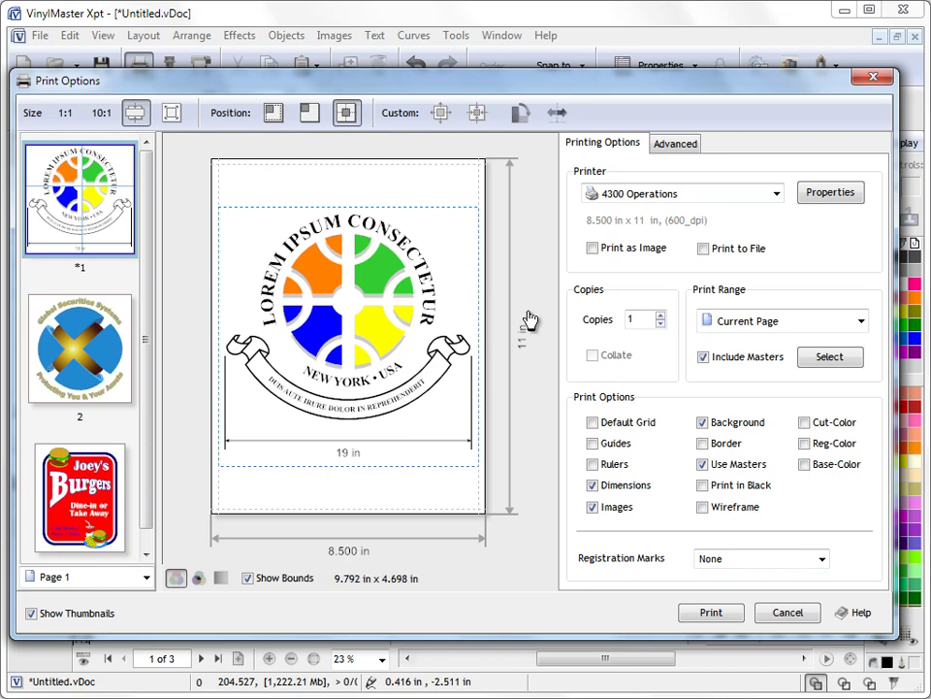
In the Advanced tab, set the logo's top position to 1.3 in and left to 0.6 in.
{"action": "left_click", "coordinate": [678, 145]}
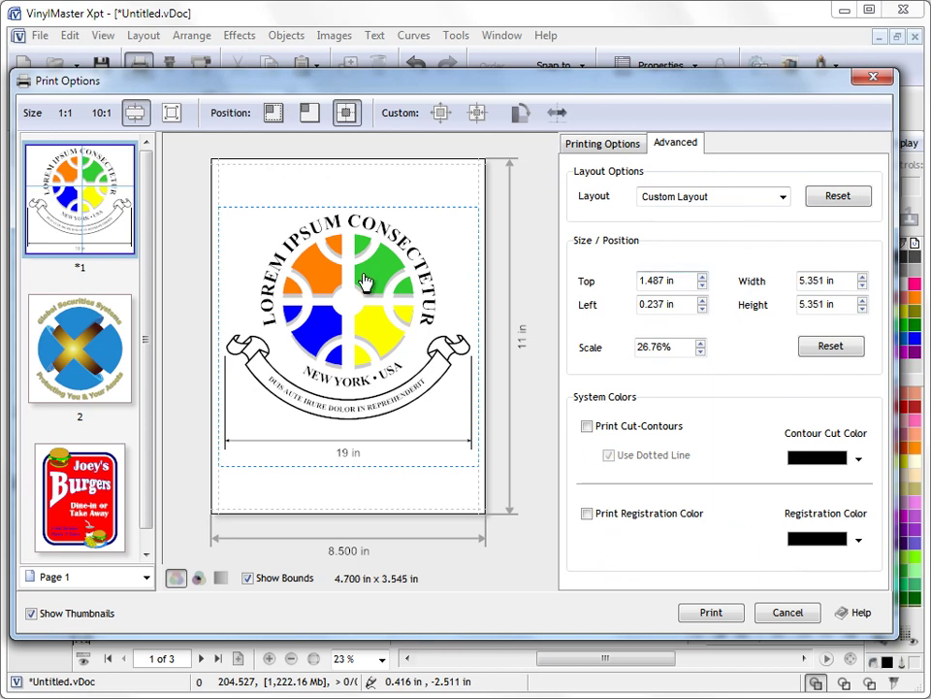
{"action": "left_click", "coordinate": [694, 280]}
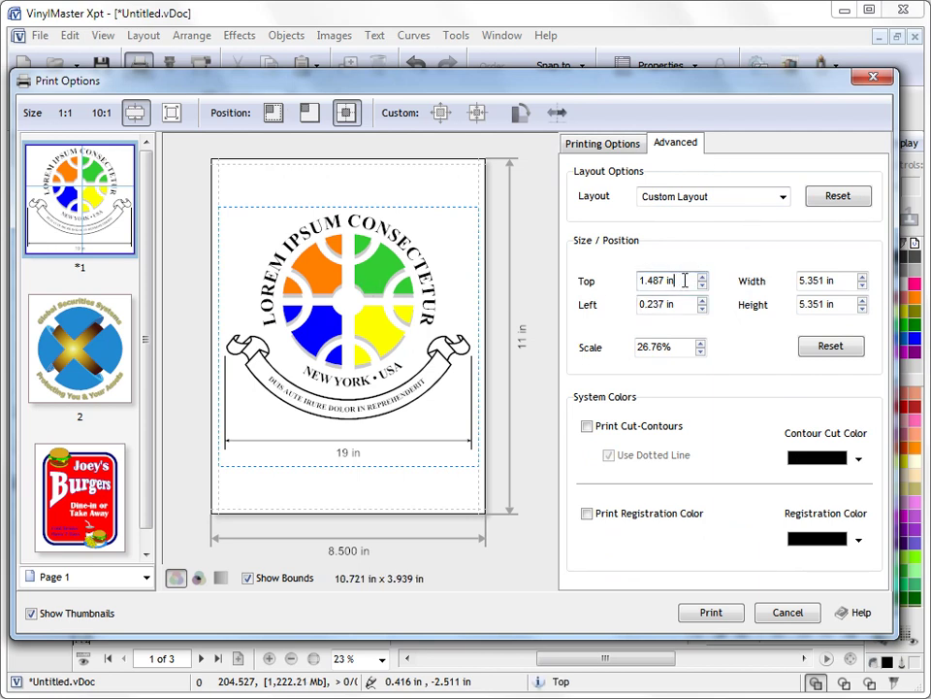
{"action": "double_click", "coordinate": [668, 282]}
{"action": "type", "text": "1.3"}
{"action": "key", "text": "Return"}
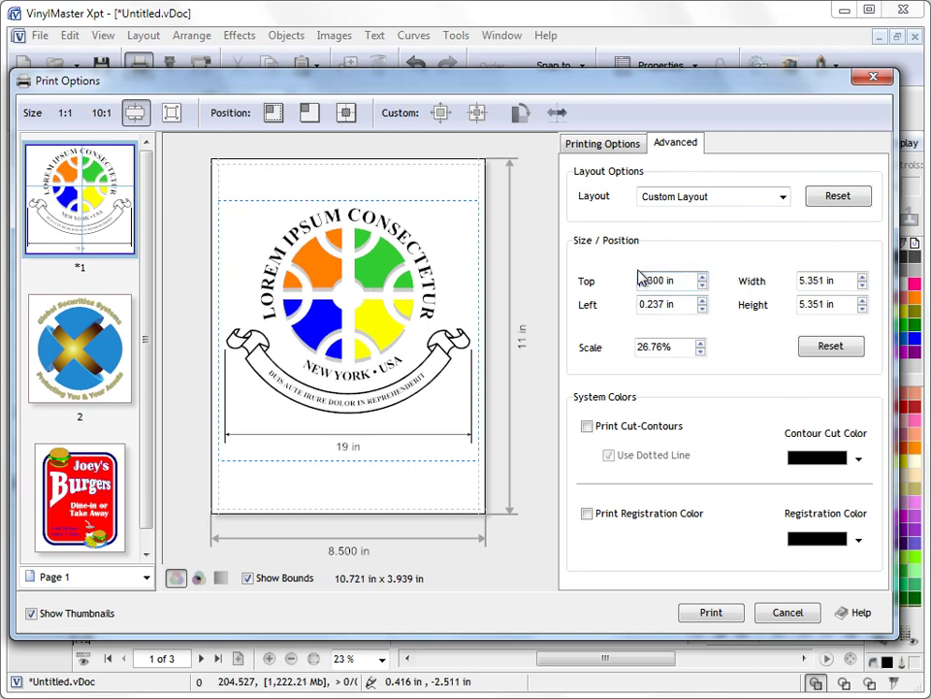
{"action": "key", "text": "Tab"}
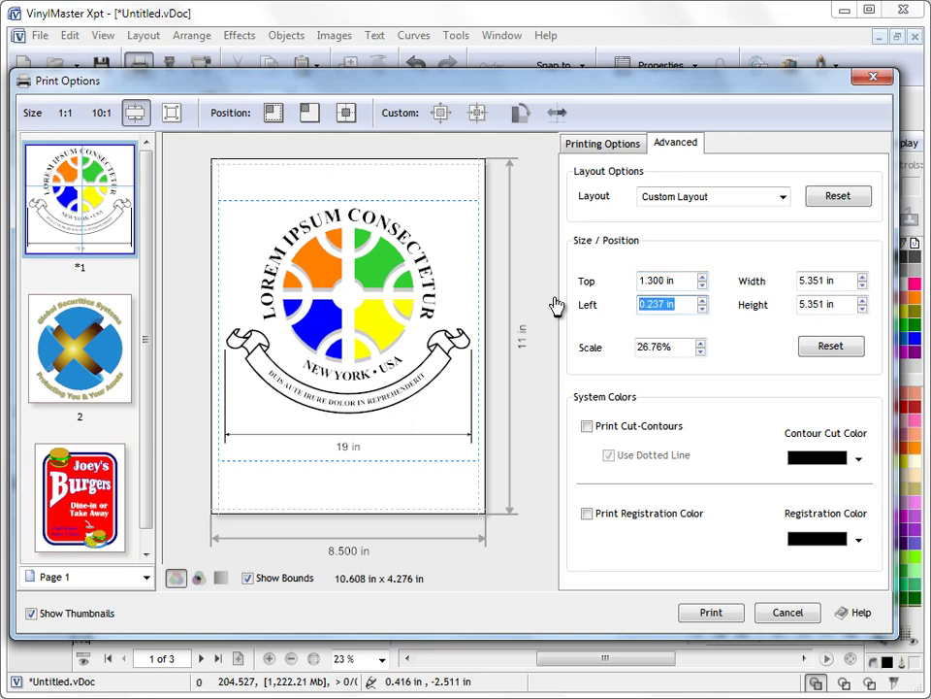
{"action": "type", "text": ".6"}
{"action": "key", "text": "Return"}
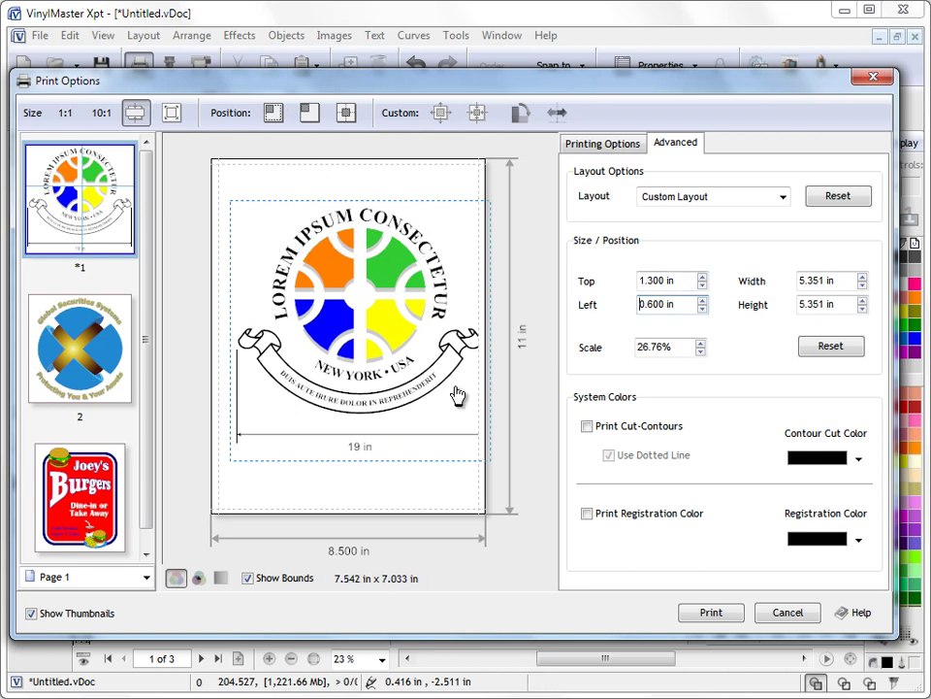
Nudge the scale up and down, reset it to 100%, then fit the logo to the page at 26.76%.
{"action": "left_click", "coordinate": [703, 342]}
{"action": "left_click", "coordinate": [702, 343]}
{"action": "left_click", "coordinate": [703, 342]}
{"action": "left_click", "coordinate": [703, 342]}
{"action": "left_click", "coordinate": [703, 351]}
{"action": "left_click", "coordinate": [703, 351]}
{"action": "left_click", "coordinate": [702, 351]}
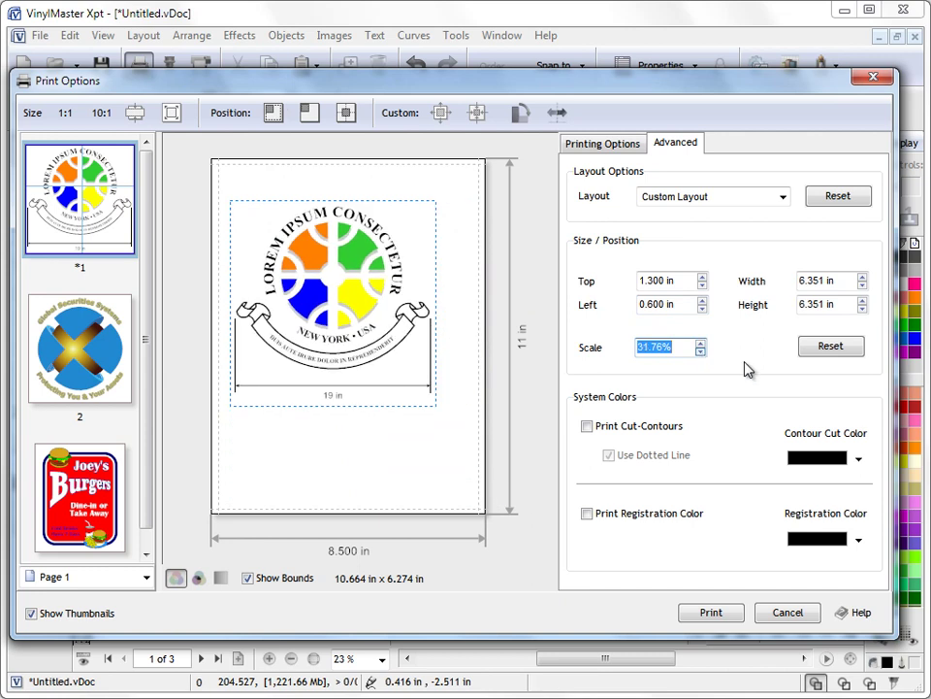
{"action": "left_click", "coordinate": [829, 347]}
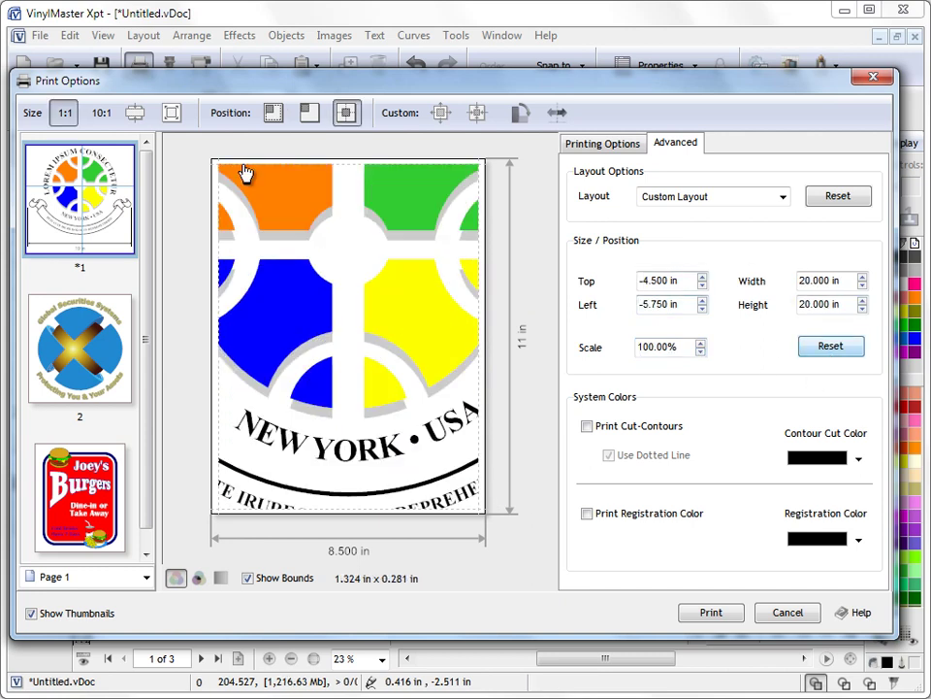
{"action": "left_click", "coordinate": [135, 112]}
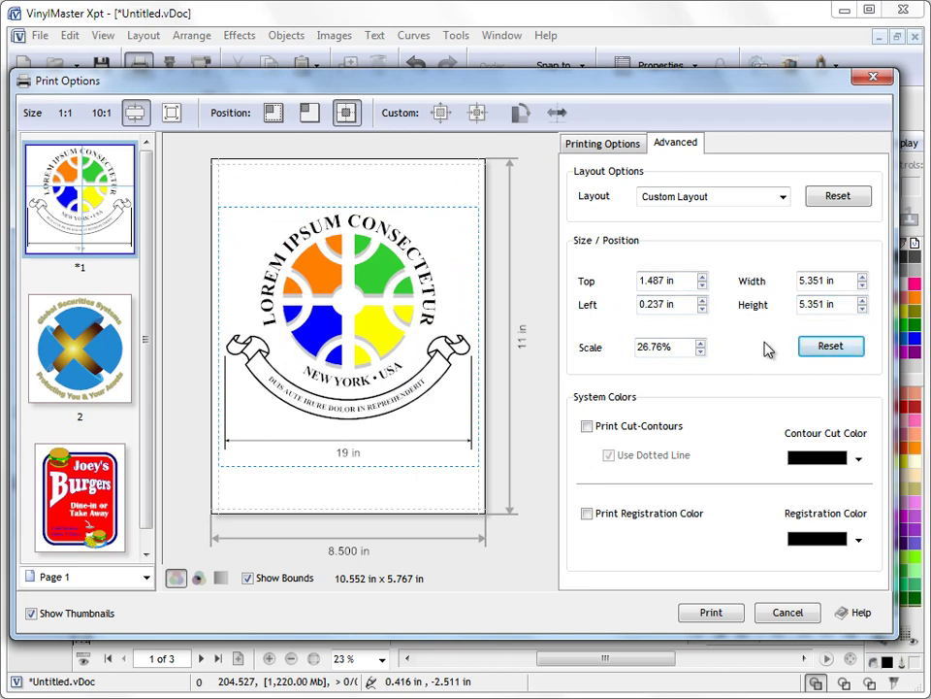
Cycle through the Layout presets (Actual Size Top Left, Centered, Auto Shrink to All), ending on Auto Shrink to Page.
{"action": "left_click", "coordinate": [678, 199]}
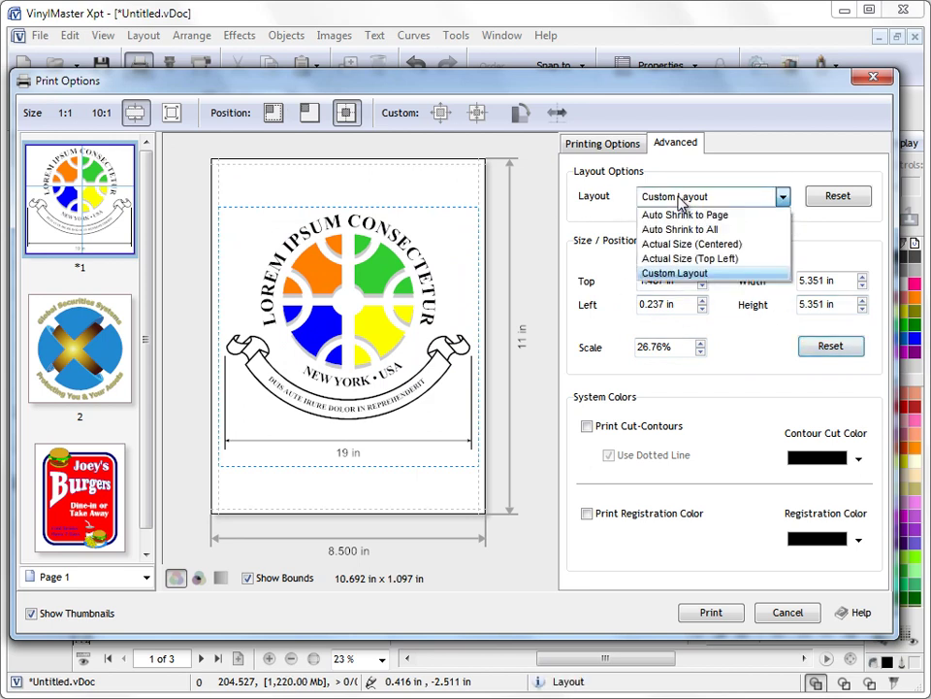
{"action": "left_click", "coordinate": [689, 215]}
{"action": "left_click", "coordinate": [695, 199]}
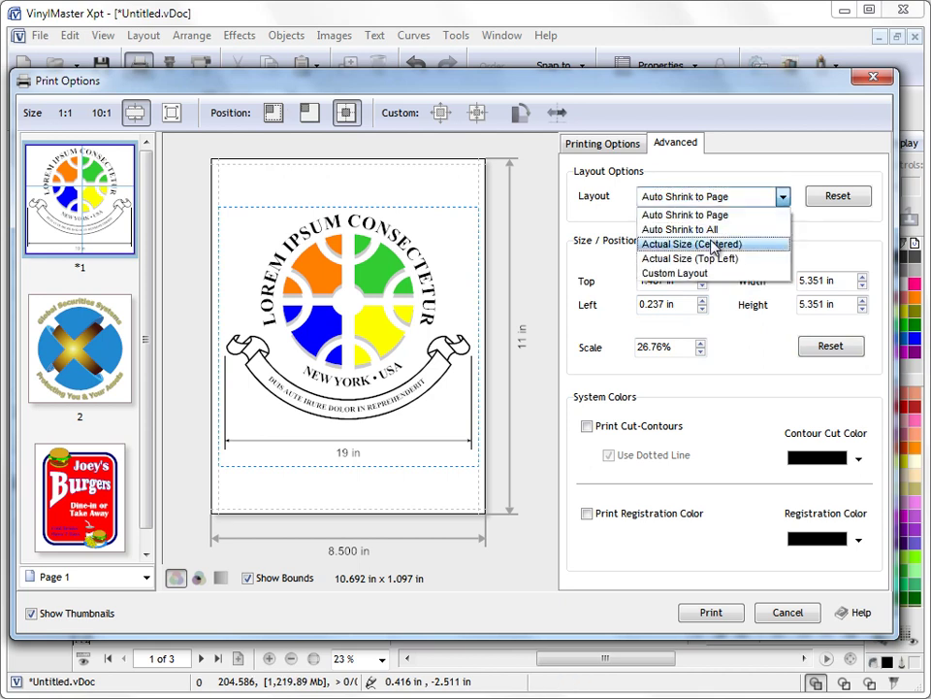
{"action": "left_click", "coordinate": [716, 260]}
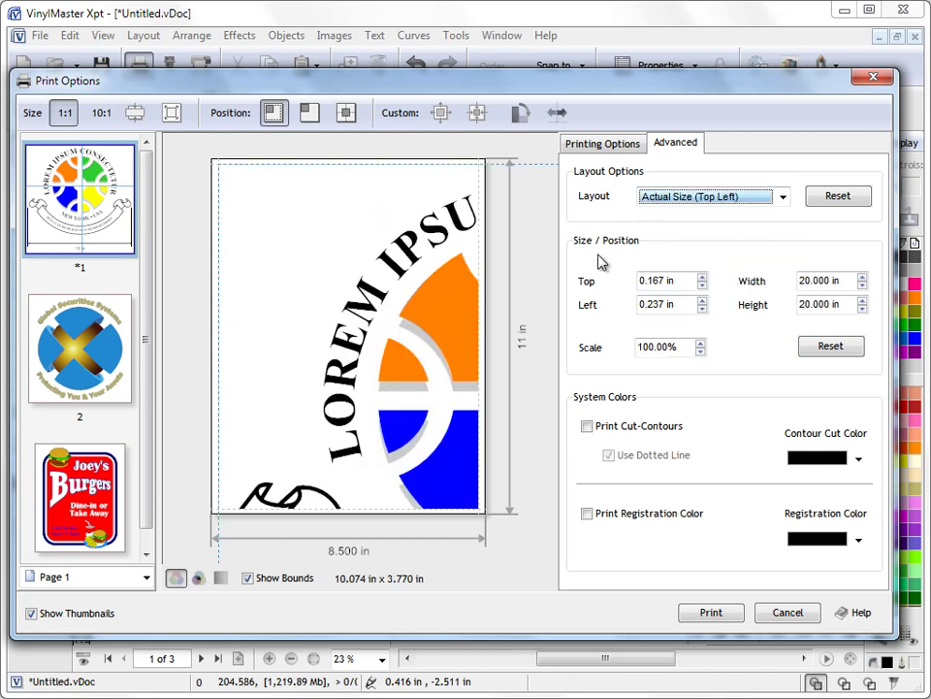
{"action": "left_click", "coordinate": [782, 197]}
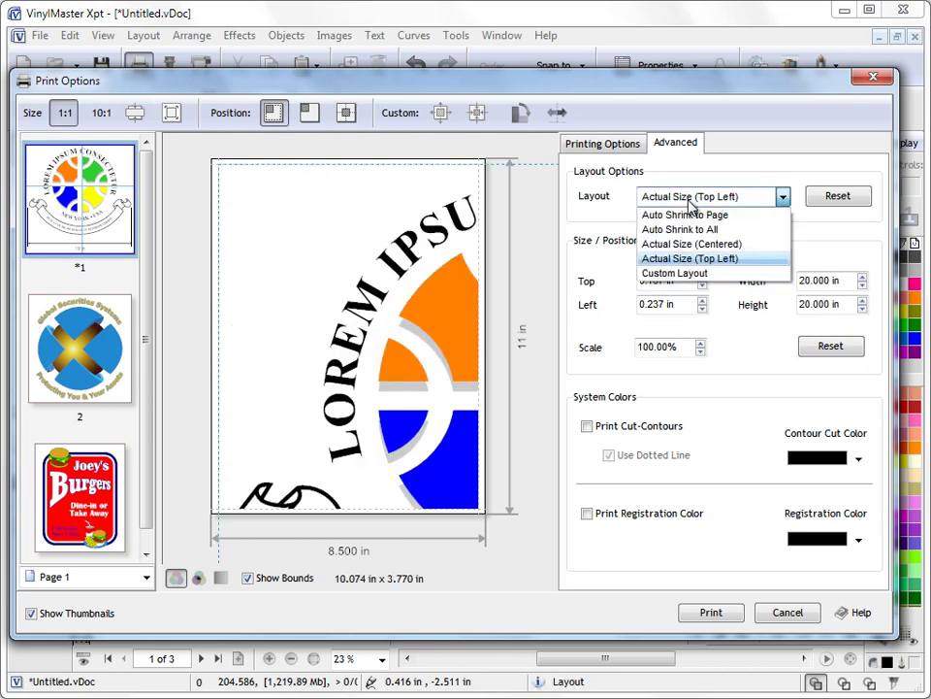
{"action": "left_click", "coordinate": [704, 247]}
{"action": "left_click", "coordinate": [752, 197]}
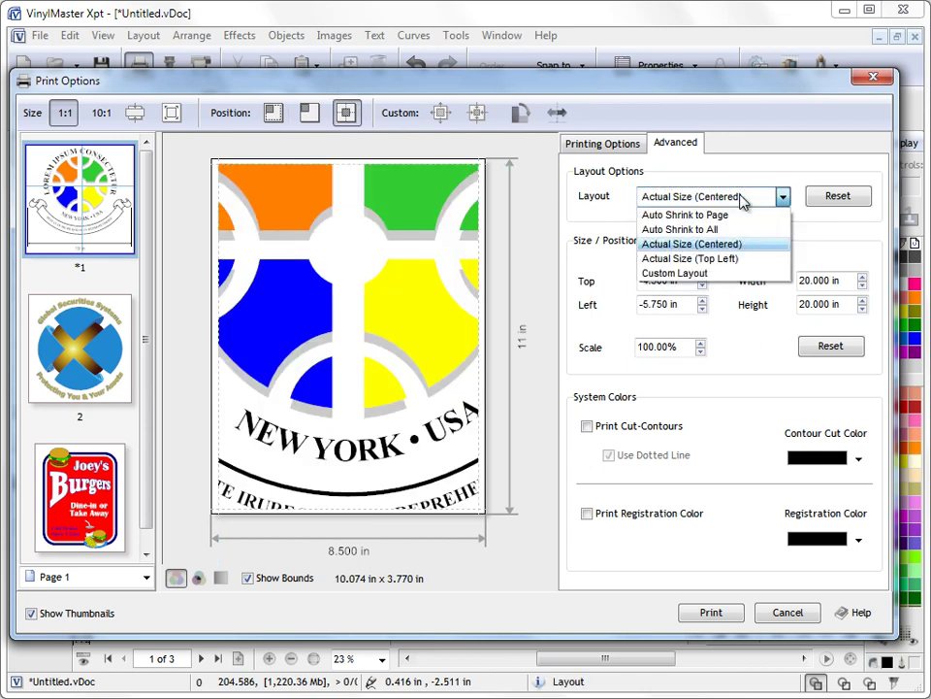
{"action": "left_click", "coordinate": [716, 231]}
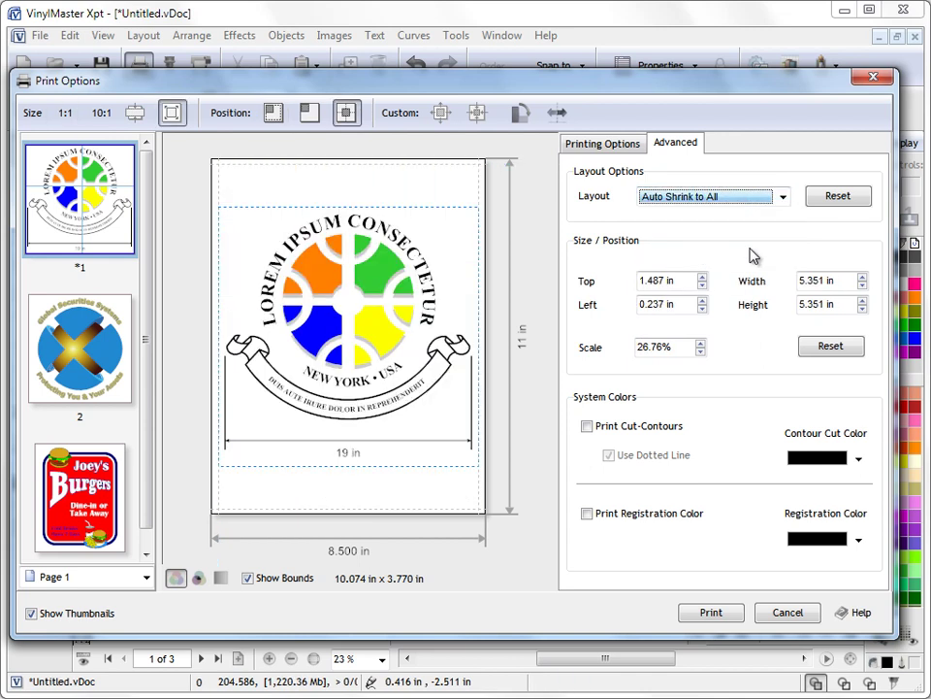
{"action": "key", "text": "Down"}
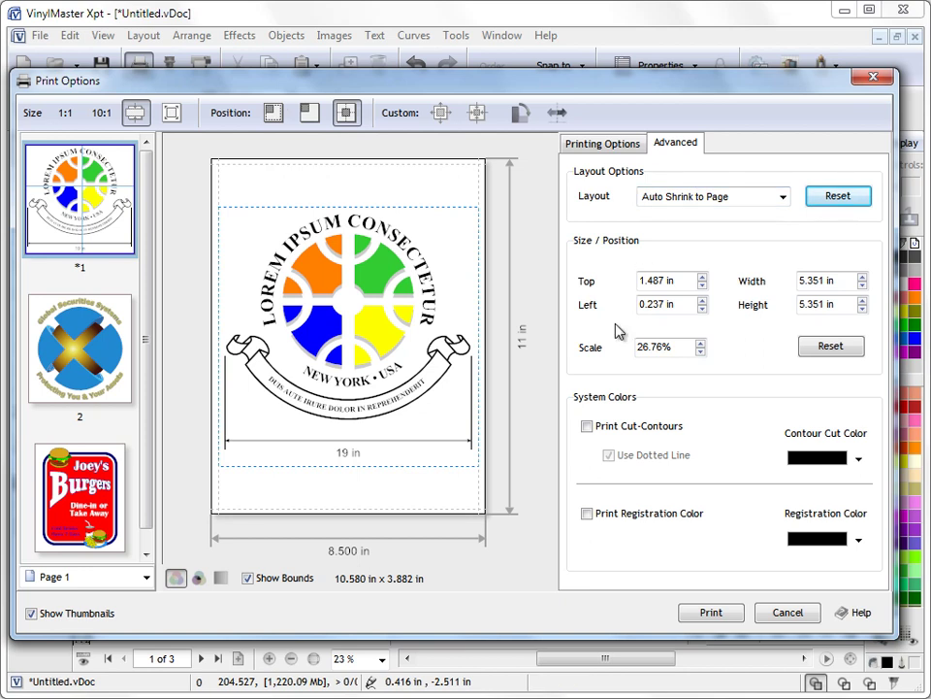
{"action": "left_click", "coordinate": [607, 146]}
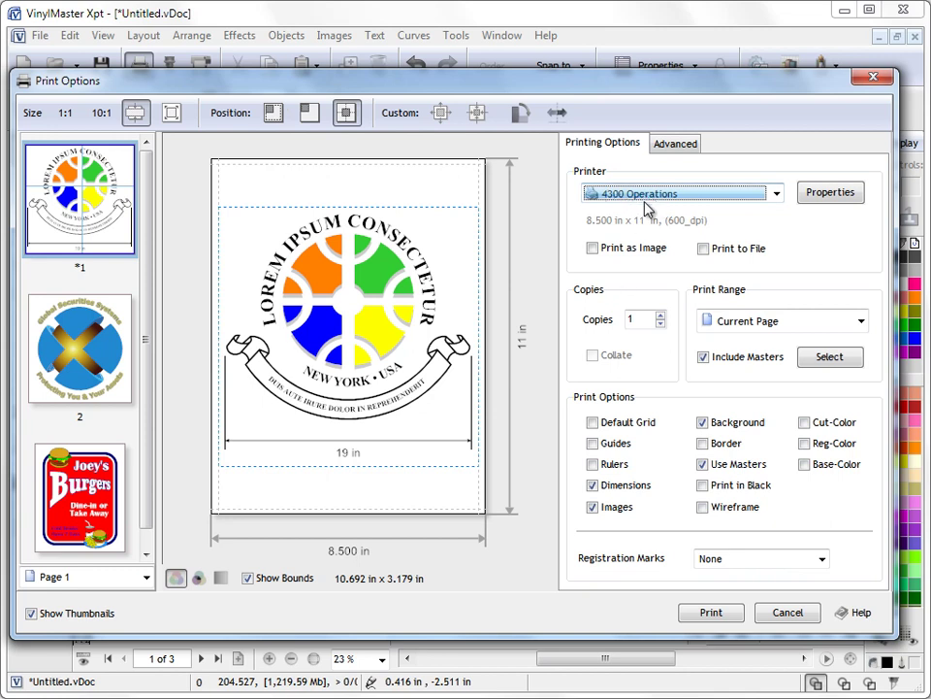
{"action": "left_click", "coordinate": [221, 578]}
{"action": "left_click", "coordinate": [104, 350]}
{"action": "scroll", "coordinate": [172, 361], "scroll_direction": "down", "scroll_amount": 1}
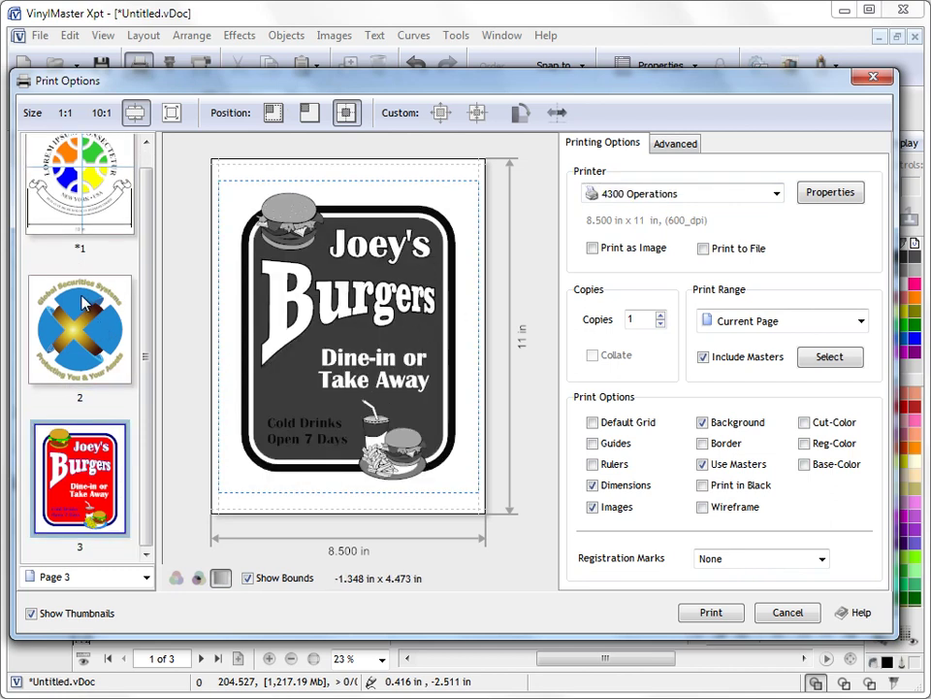
{"action": "scroll", "coordinate": [332, 282], "scroll_direction": "up", "scroll_amount": 1}
{"action": "scroll", "coordinate": [332, 282], "scroll_direction": "up", "scroll_amount": 1}
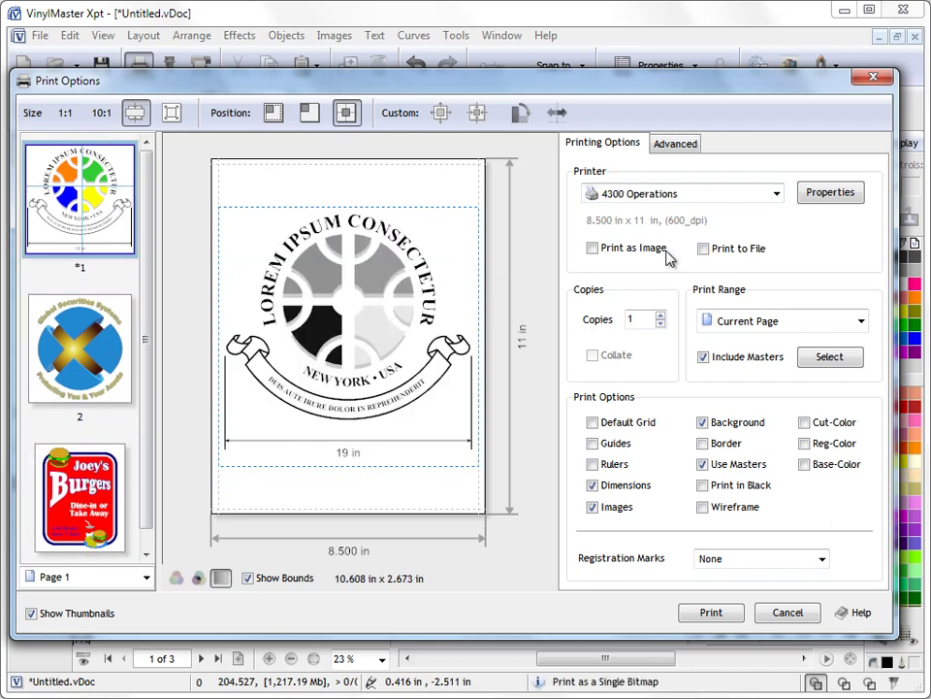
{"action": "left_click", "coordinate": [175, 579]}
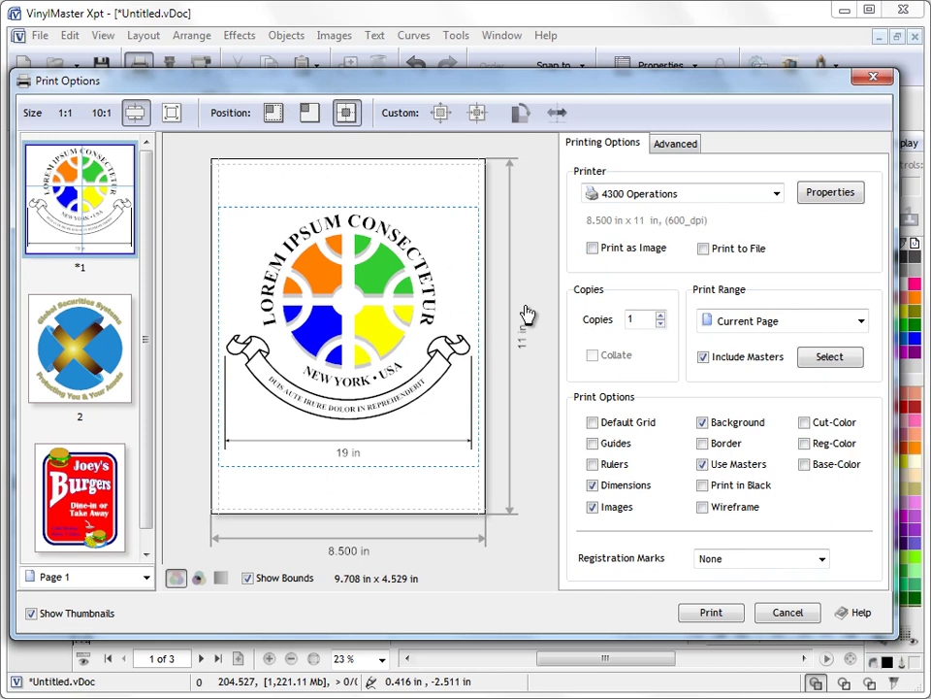
{"action": "left_click", "coordinate": [594, 249]}
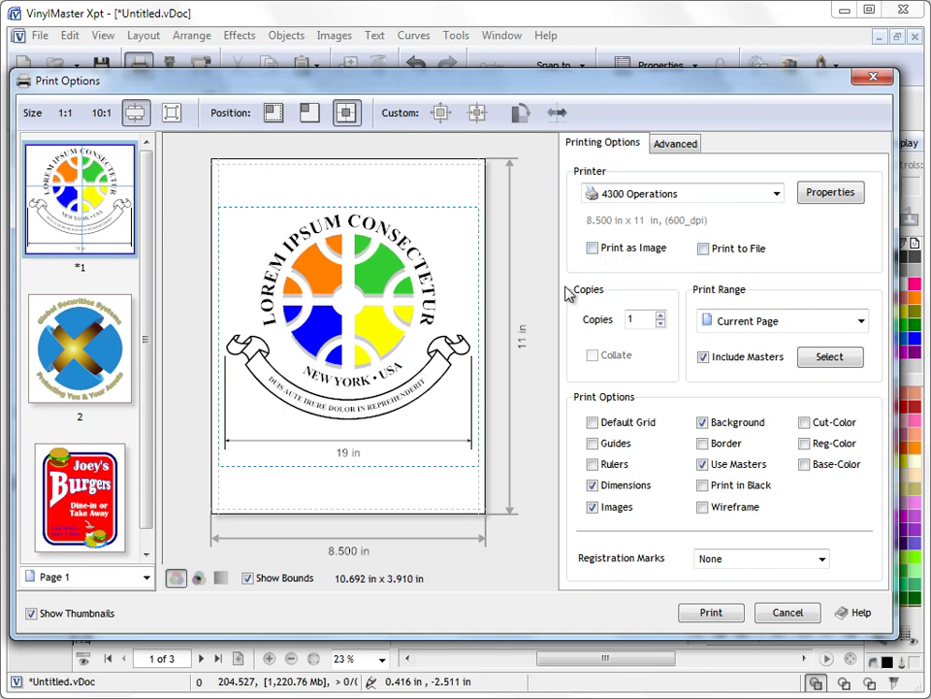
{"action": "left_click", "coordinate": [705, 250]}
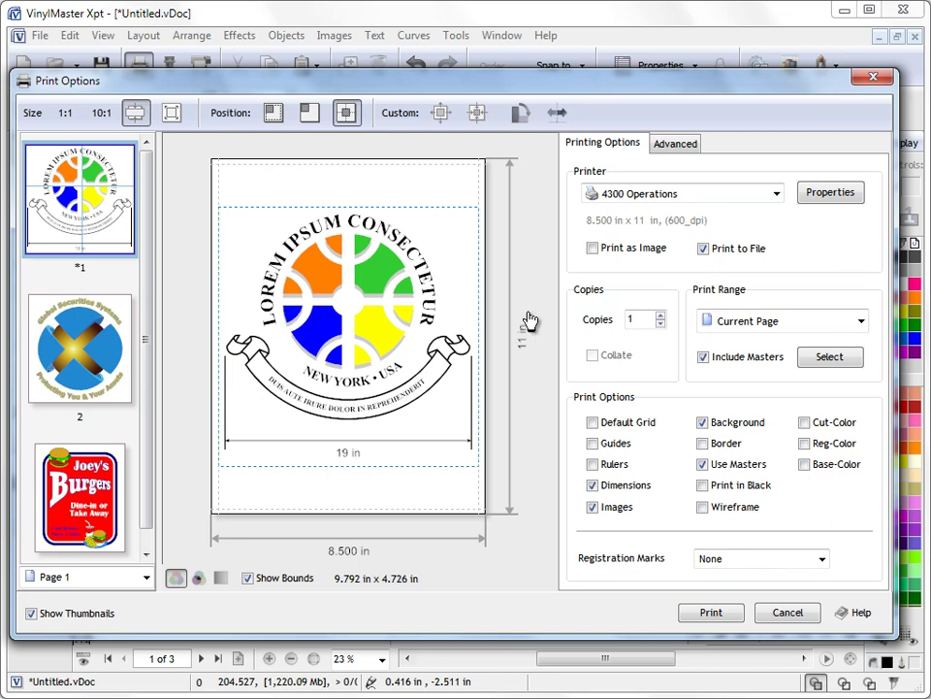
{"action": "left_click", "coordinate": [705, 249]}
{"action": "left_click", "coordinate": [662, 326]}
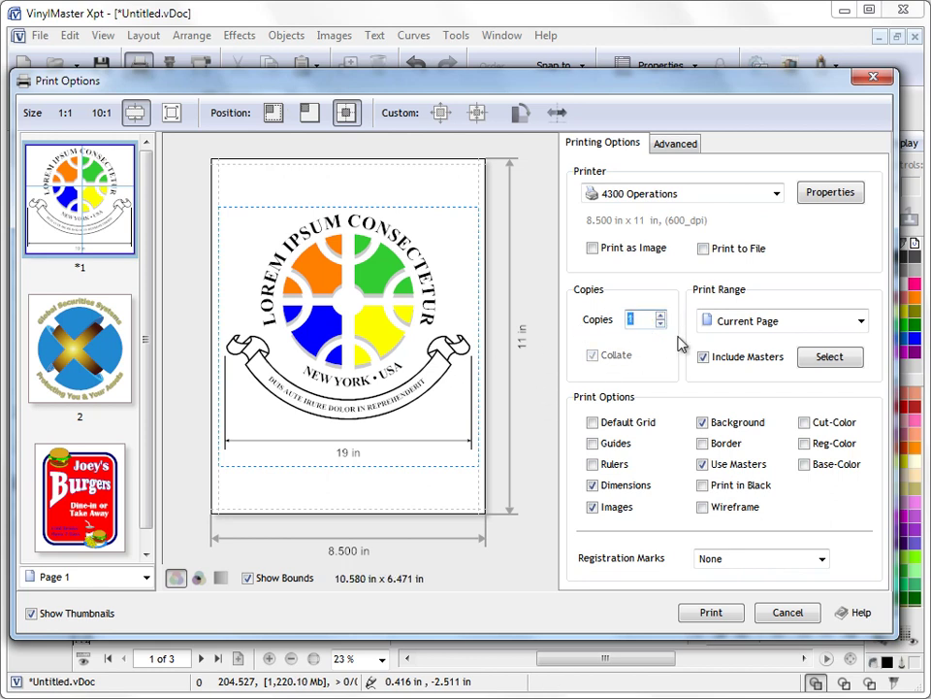
Try All Pages, Current Page and Page Content as Print Range, settling on Selected Pages.
{"action": "left_click", "coordinate": [764, 322]}
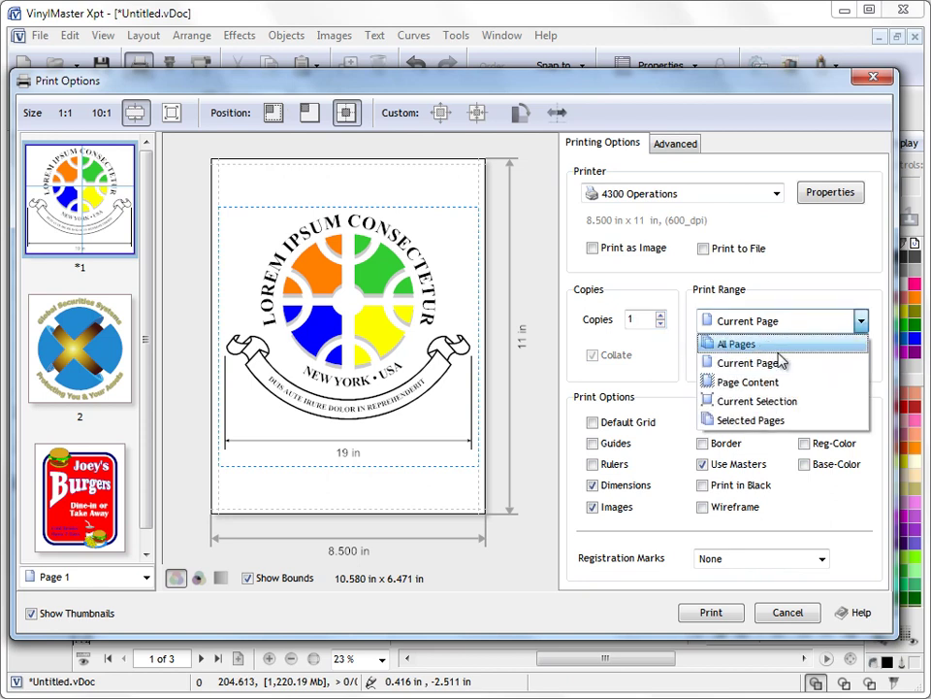
{"action": "left_click", "coordinate": [752, 345]}
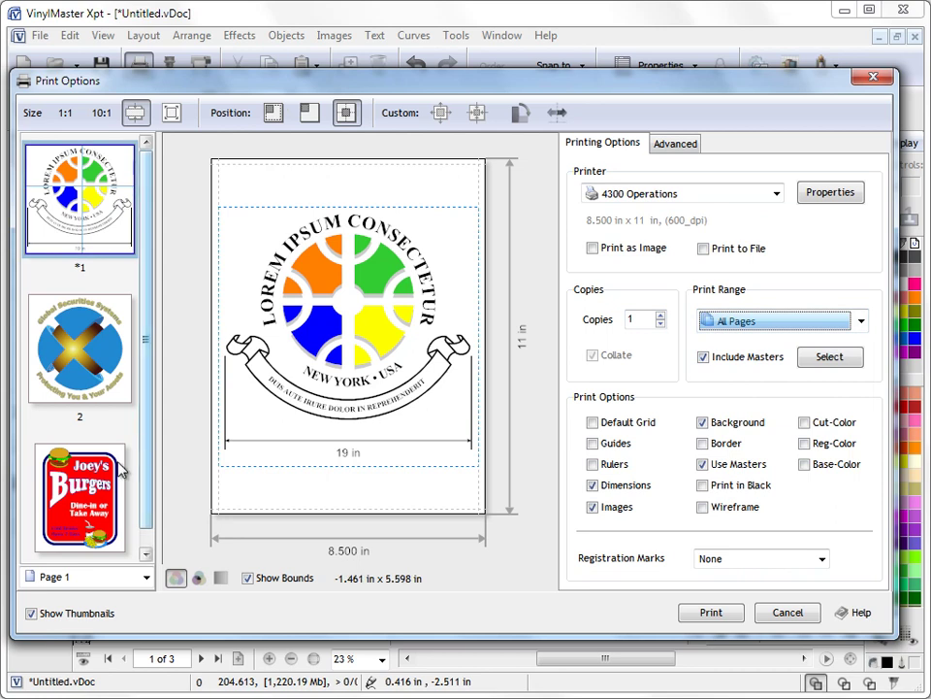
{"action": "left_click", "coordinate": [760, 322]}
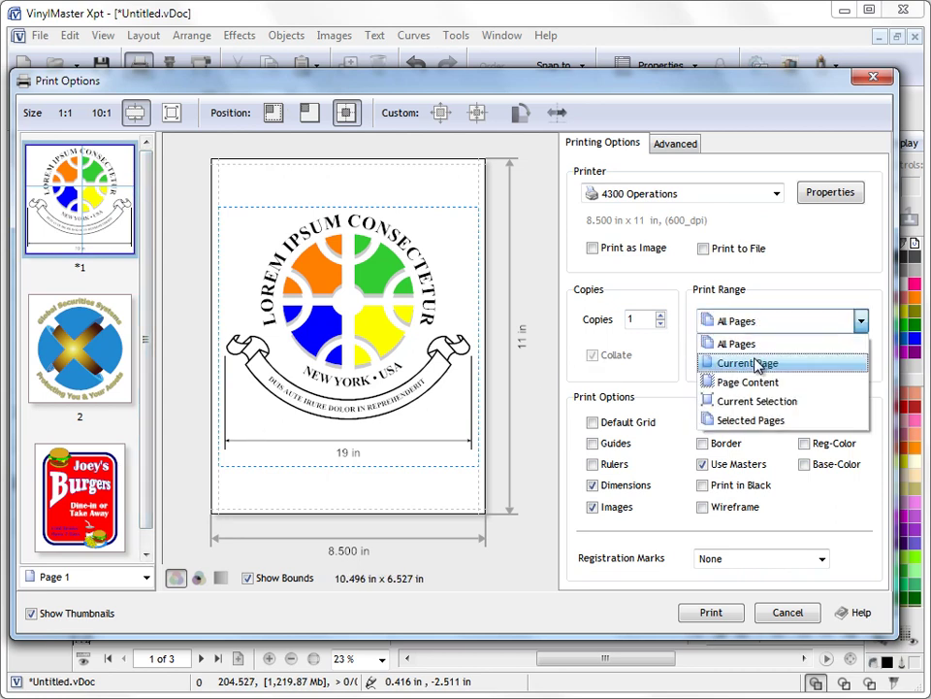
{"action": "left_click", "coordinate": [754, 366]}
{"action": "left_click", "coordinate": [764, 321]}
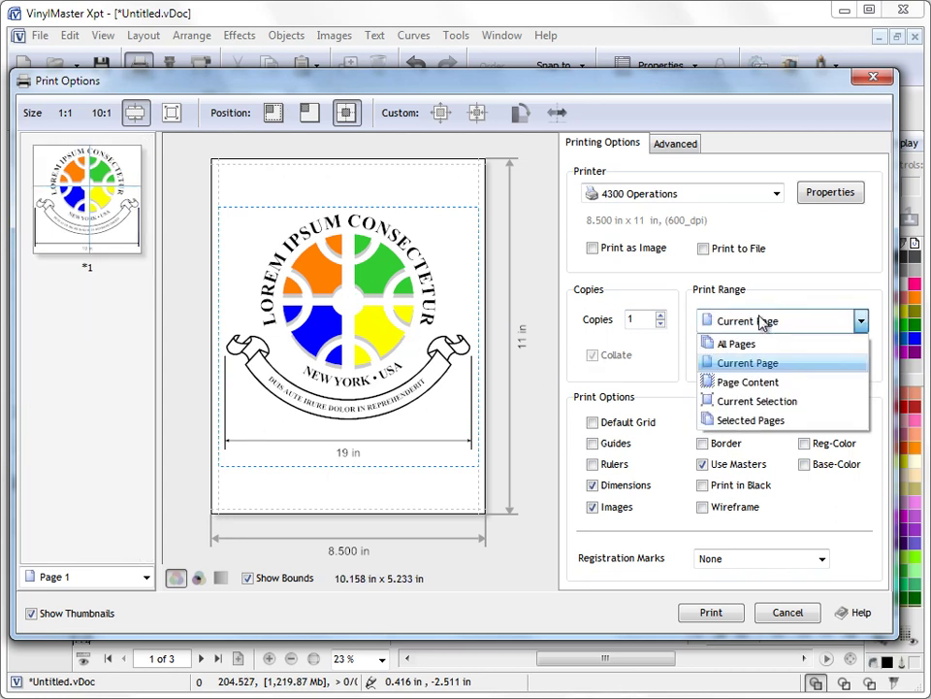
{"action": "left_click", "coordinate": [742, 382]}
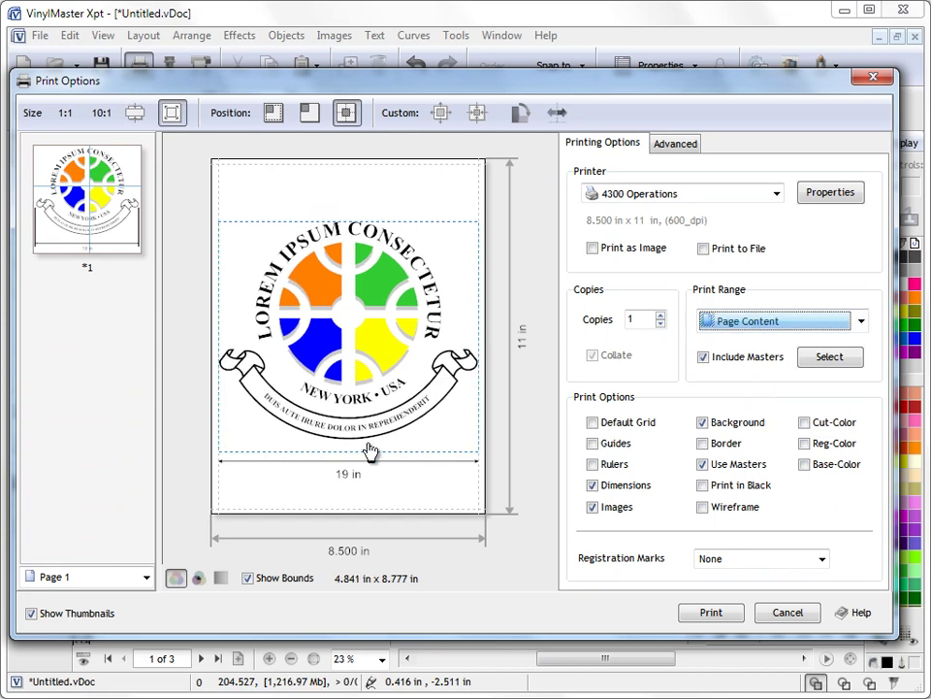
{"action": "left_click", "coordinate": [788, 322]}
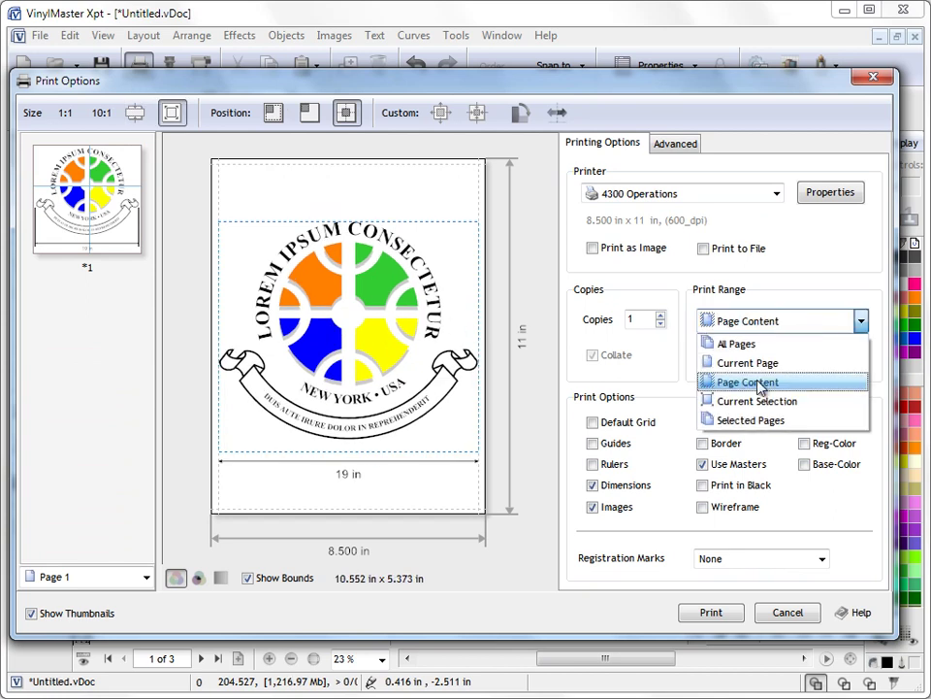
{"action": "left_click", "coordinate": [752, 420]}
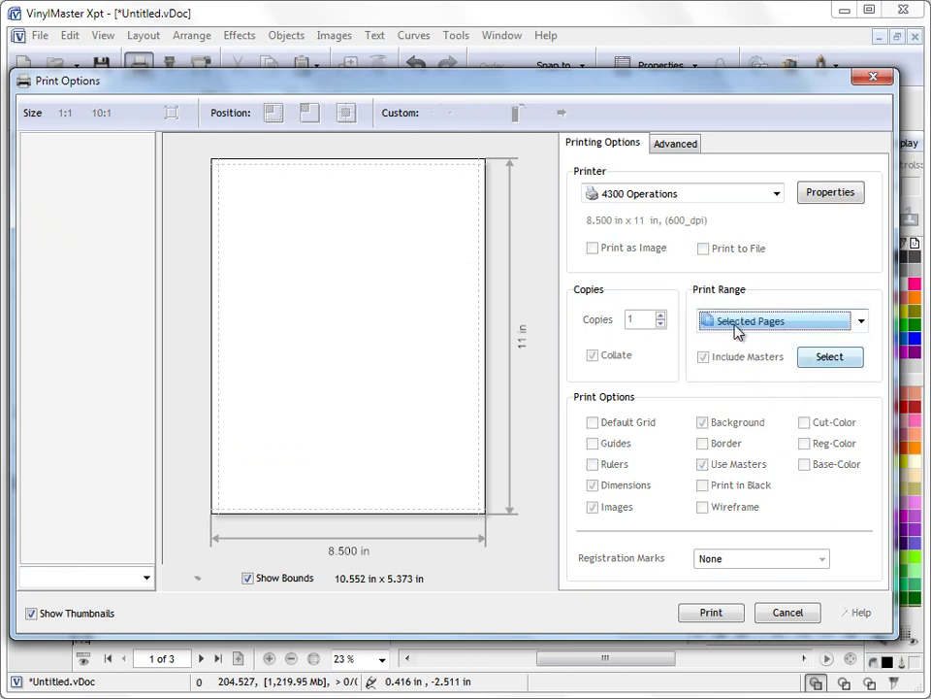
Select pages 2 and 3 for printing and preview them, then switch Print Range back to All Pages.
{"action": "left_click", "coordinate": [832, 358]}
{"action": "left_click", "coordinate": [563, 232]}
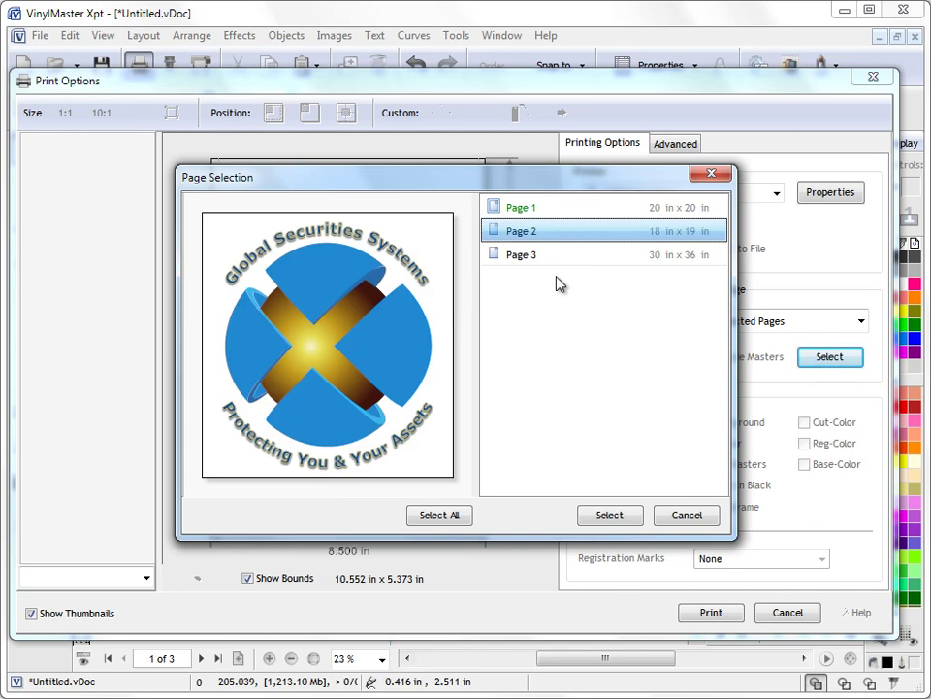
{"action": "left_click", "coordinate": [549, 255], "text": "ctrl"}
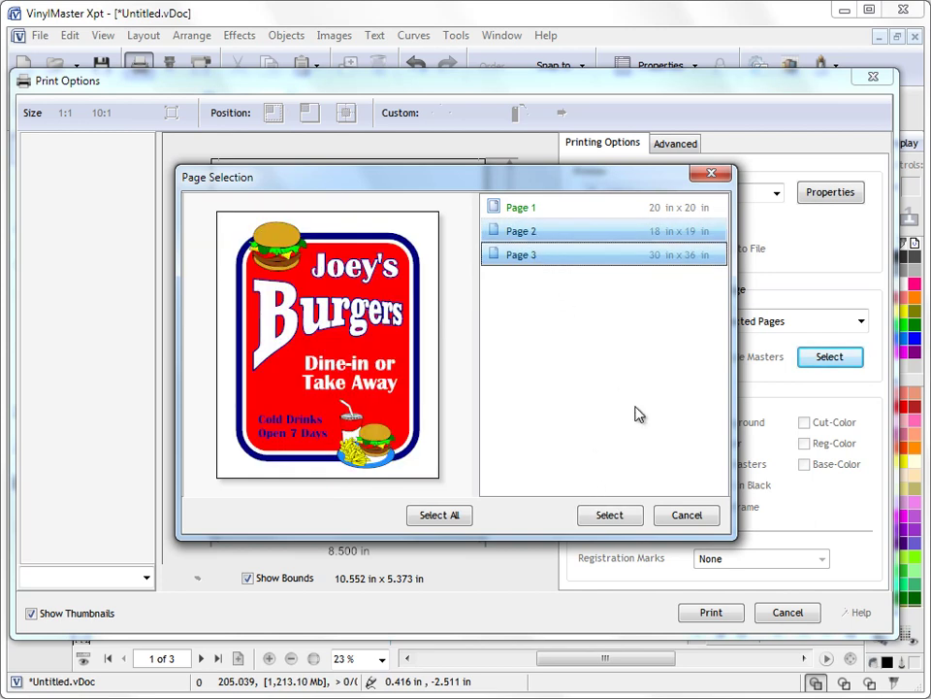
{"action": "left_click", "coordinate": [624, 516]}
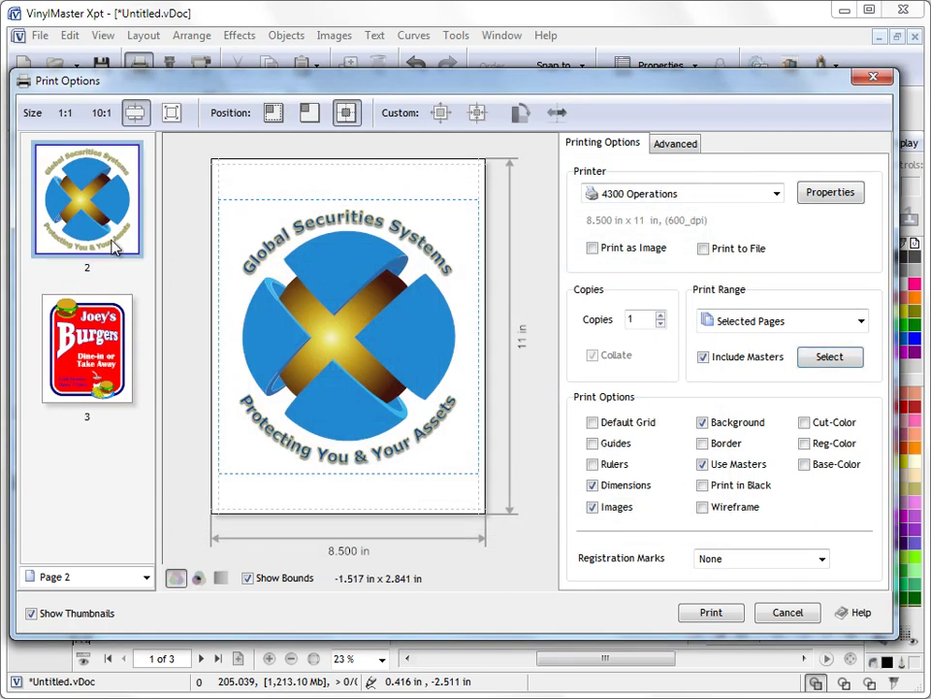
{"action": "left_click", "coordinate": [115, 306]}
{"action": "left_click", "coordinate": [90, 194]}
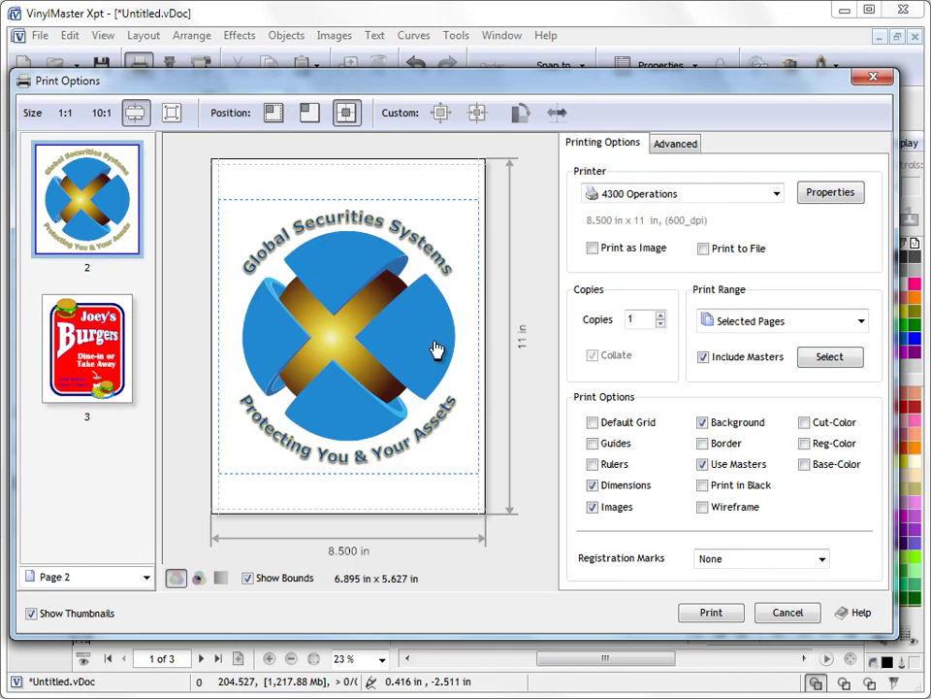
{"action": "left_click", "coordinate": [742, 326]}
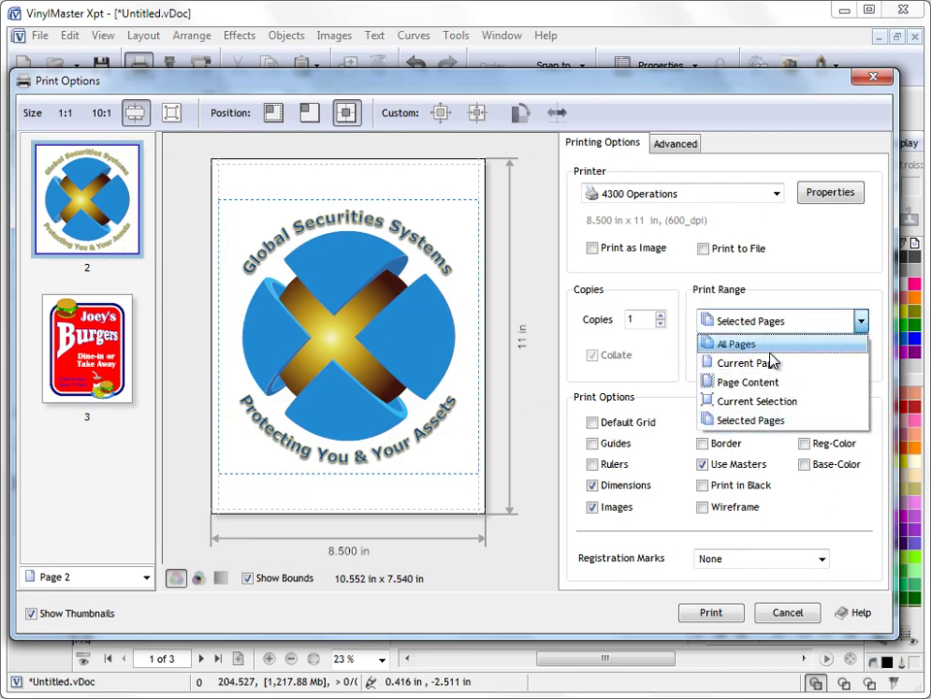
{"action": "left_click", "coordinate": [752, 346]}
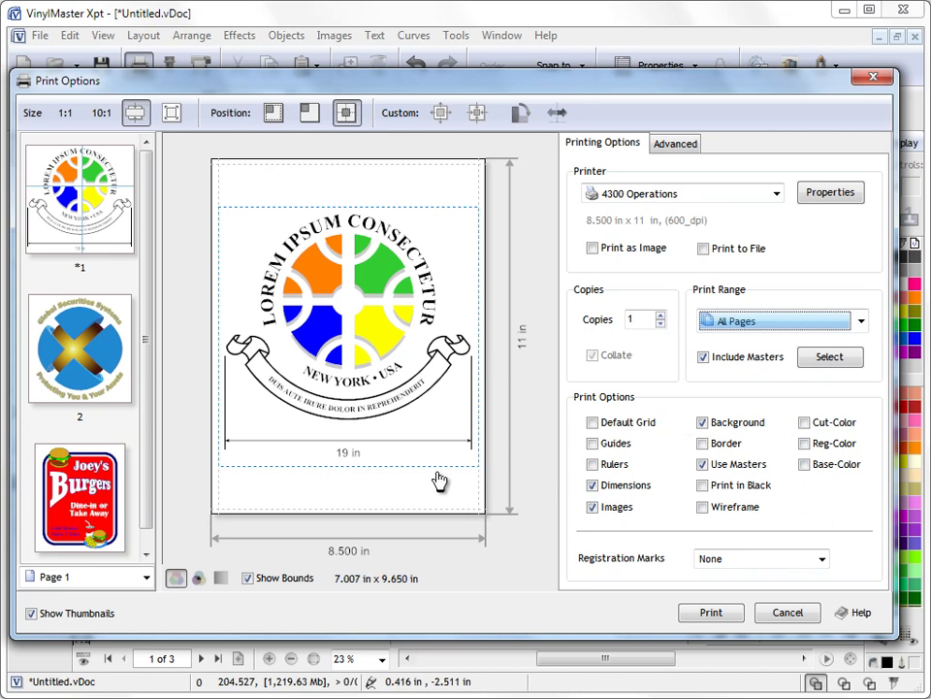
Turn on rulers, guides and dimensions, trying the default grid but leaving it off.
{"action": "left_click", "coordinate": [592, 485]}
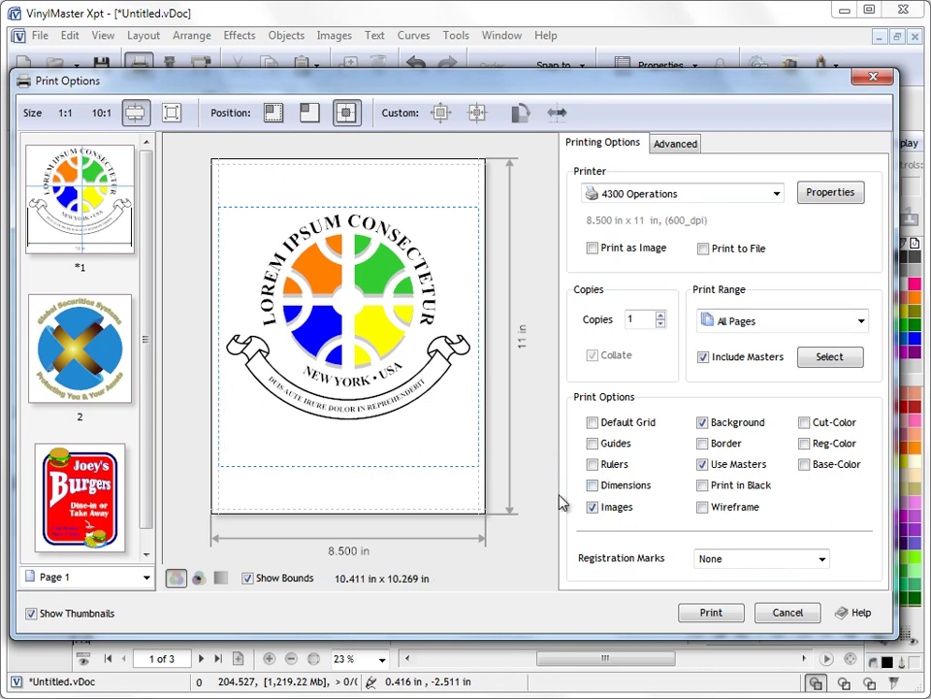
{"action": "left_click", "coordinate": [592, 485]}
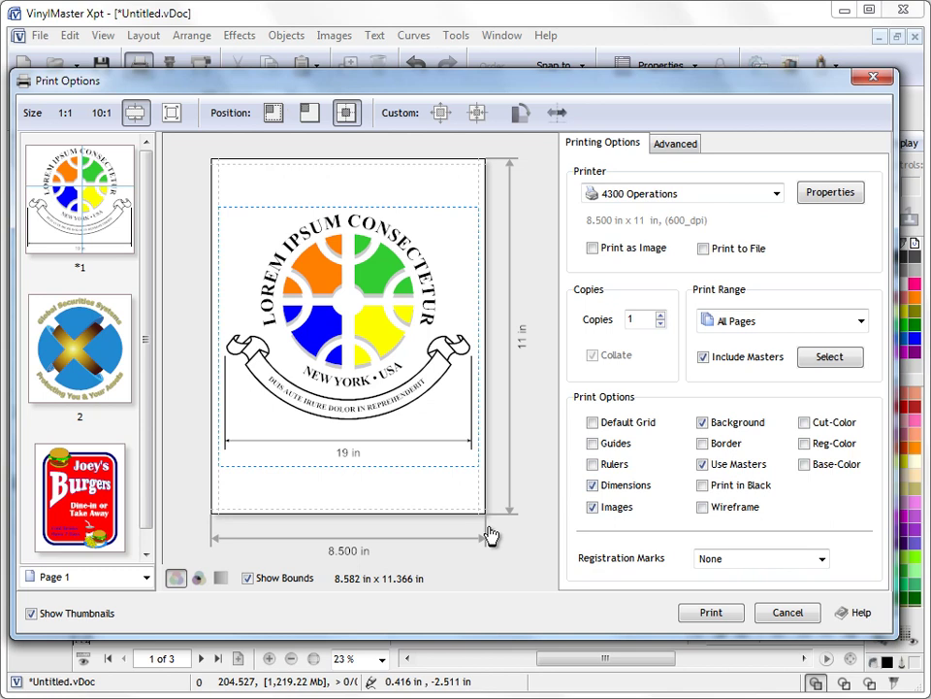
{"action": "left_click", "coordinate": [594, 488]}
{"action": "left_click", "coordinate": [592, 463]}
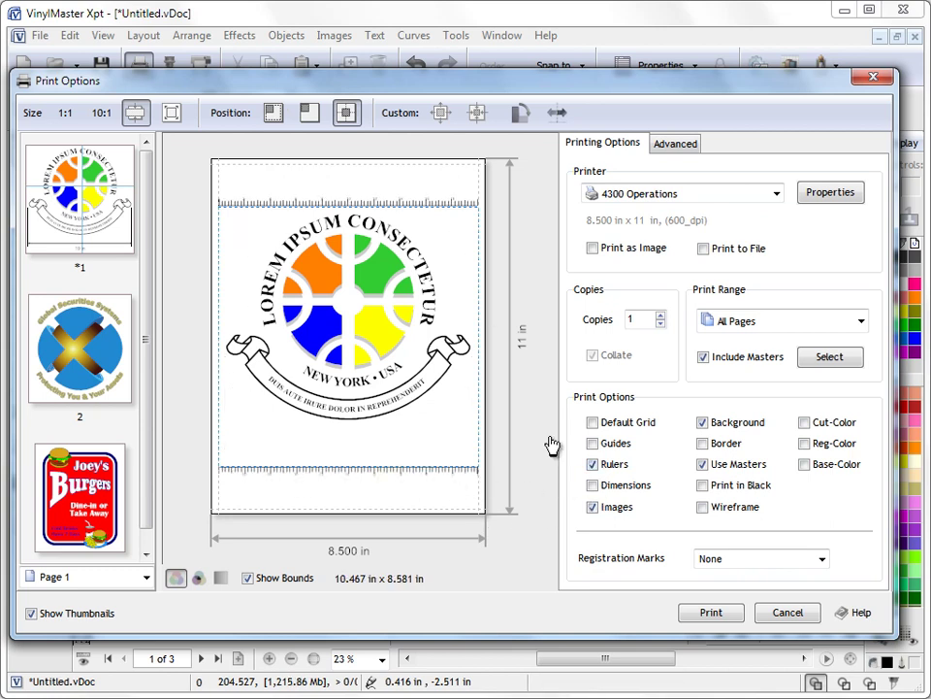
{"action": "left_click", "coordinate": [593, 443]}
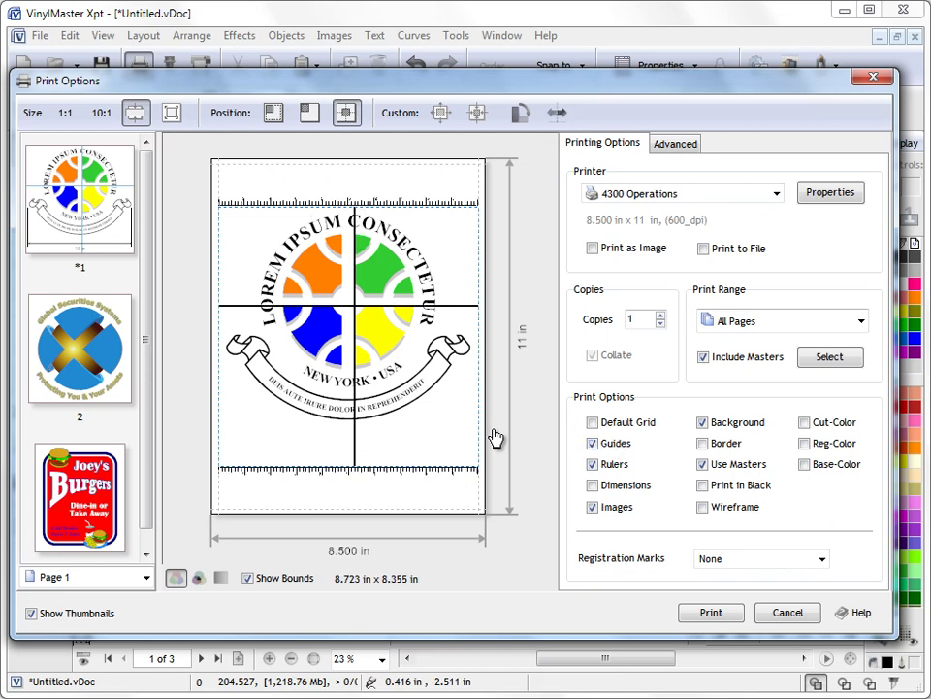
{"action": "left_click", "coordinate": [593, 422]}
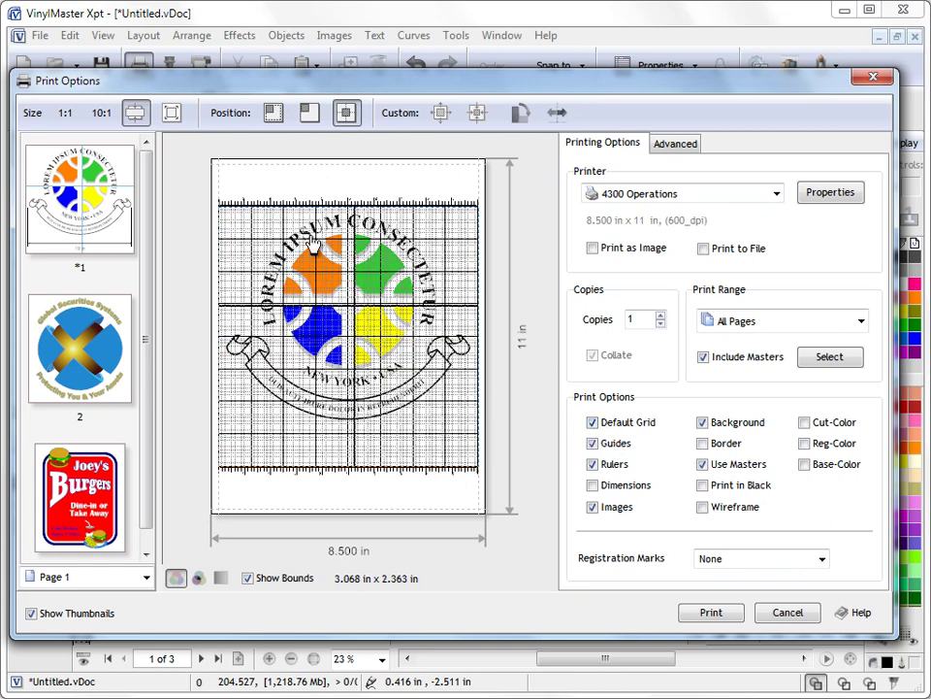
{"action": "left_click", "coordinate": [617, 487]}
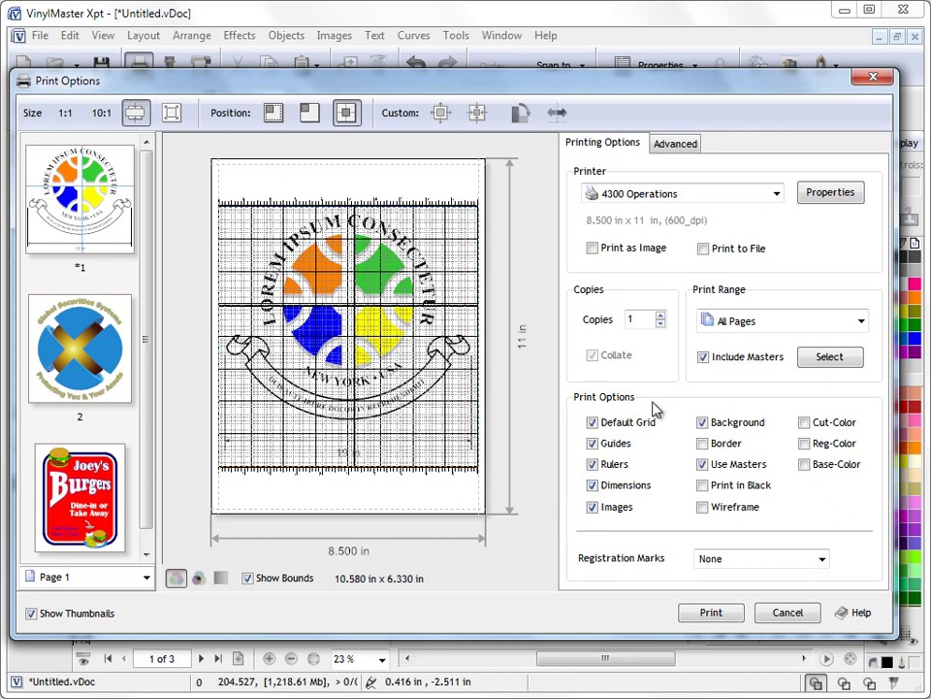
{"action": "left_click", "coordinate": [629, 424]}
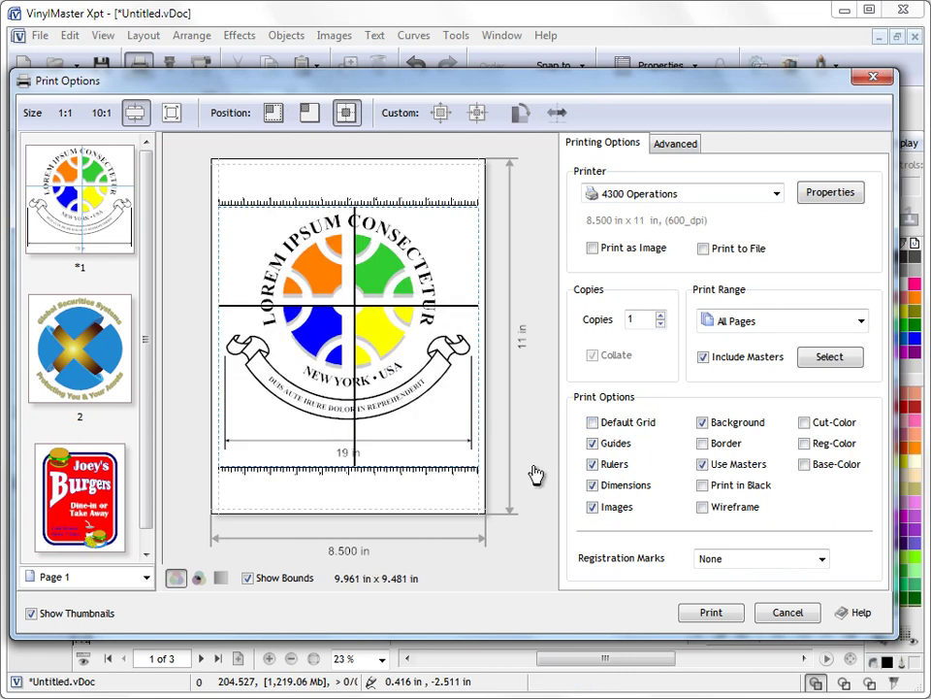
Preview page 2 and test Images, Border and Print in Black, ending with Images off.
{"action": "left_click", "coordinate": [114, 364]}
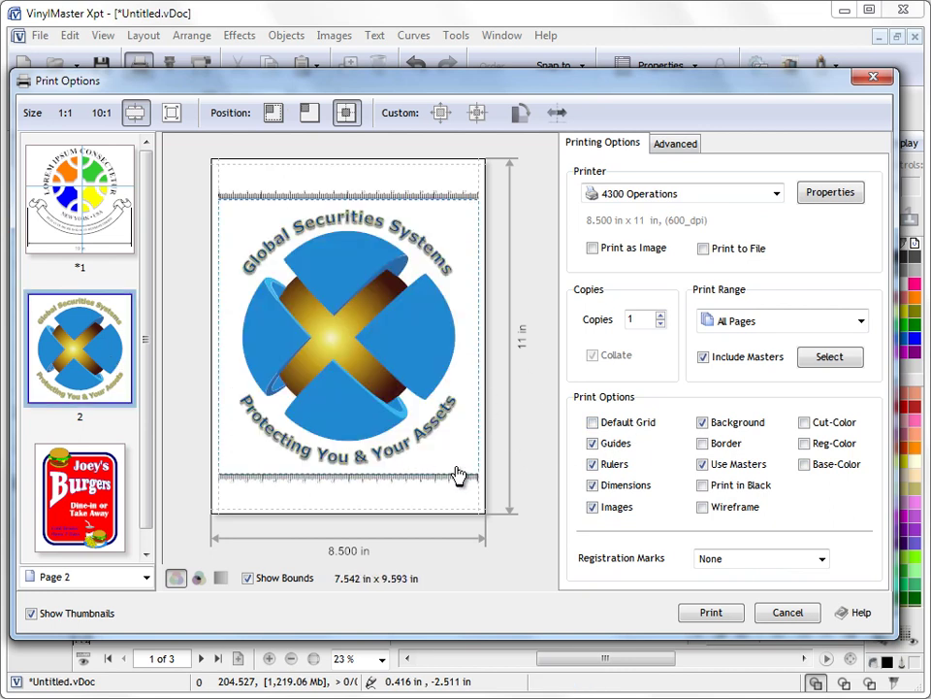
{"action": "left_click", "coordinate": [621, 505]}
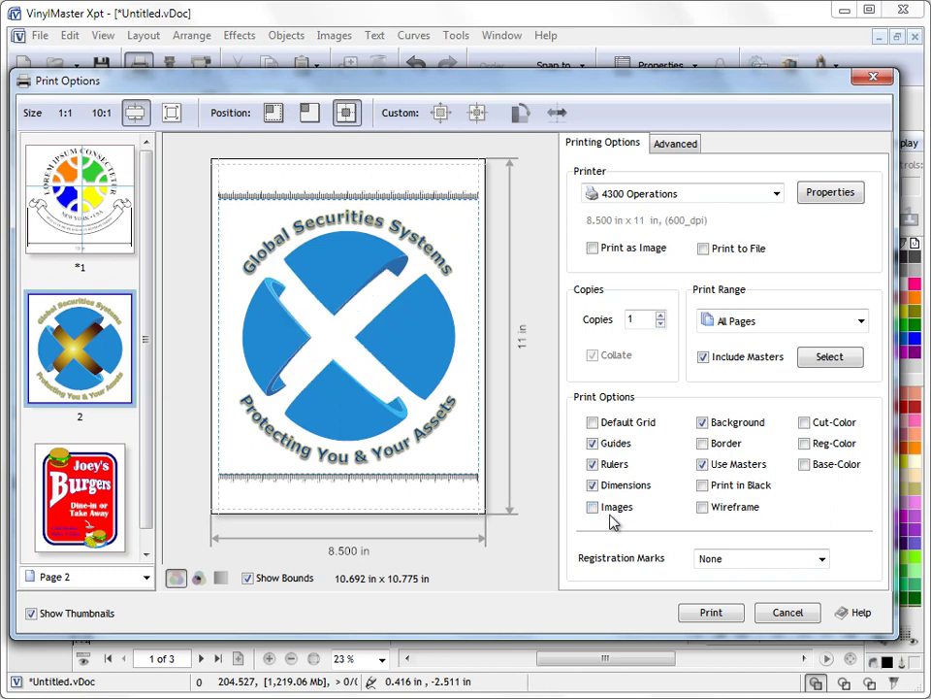
{"action": "left_click", "coordinate": [602, 508]}
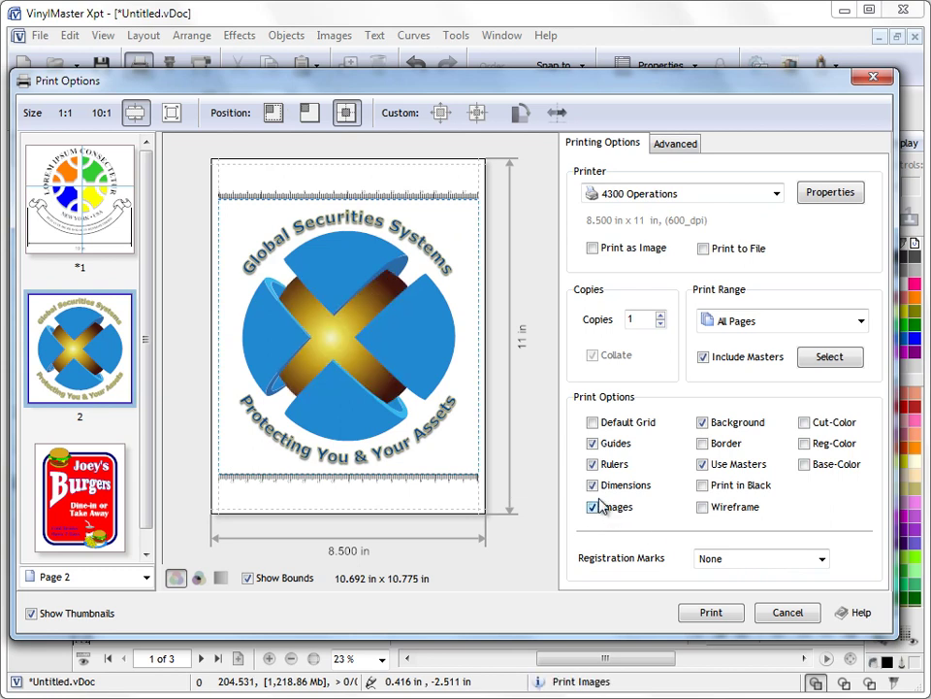
{"action": "left_click", "coordinate": [734, 451]}
{"action": "left_click", "coordinate": [735, 450]}
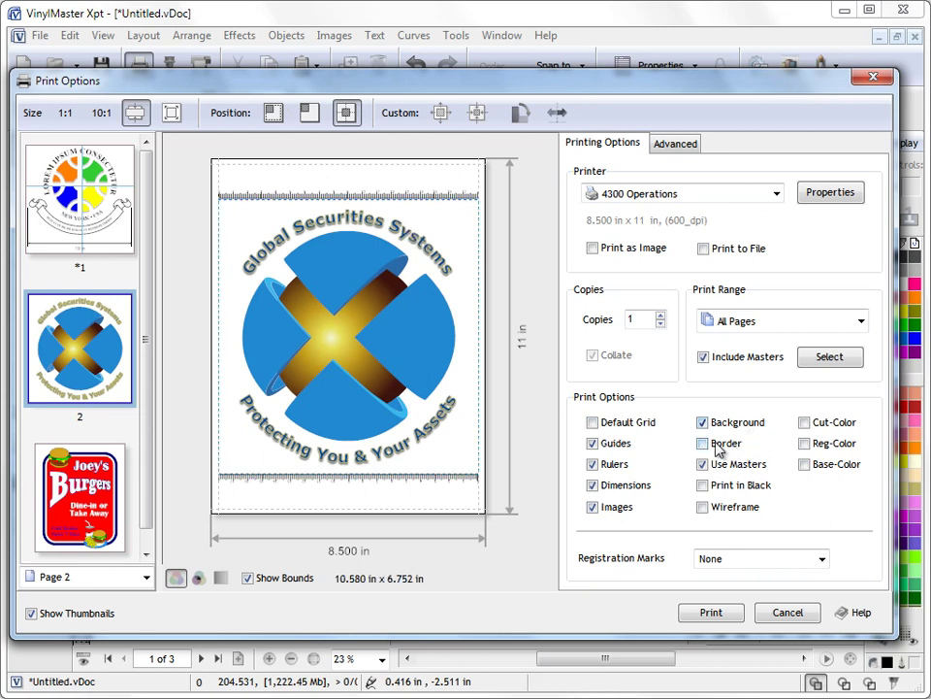
{"action": "left_click", "coordinate": [762, 494]}
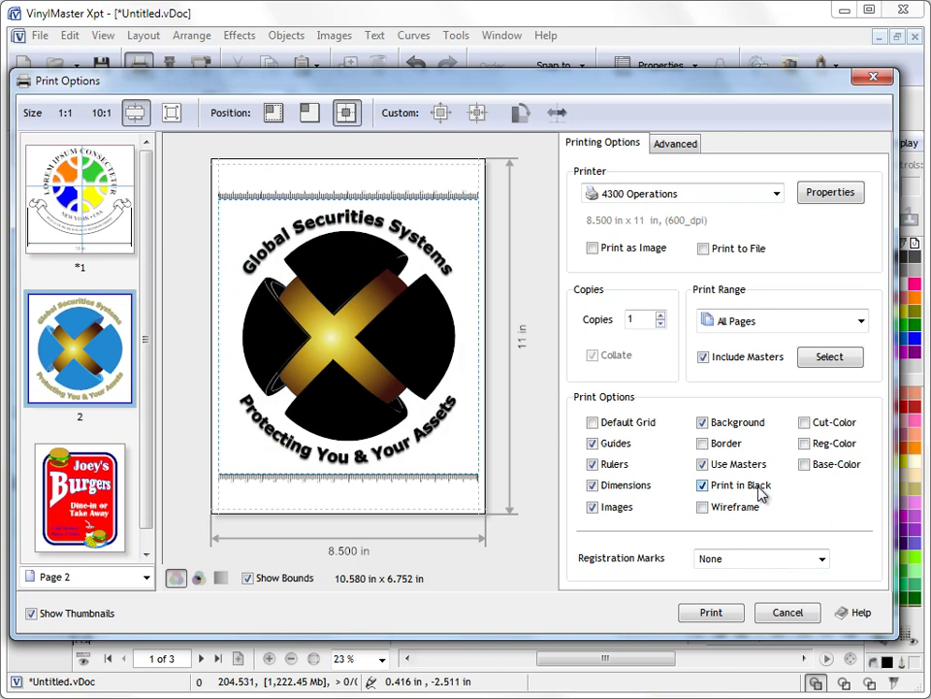
{"action": "left_click", "coordinate": [762, 493]}
{"action": "left_click", "coordinate": [617, 507]}
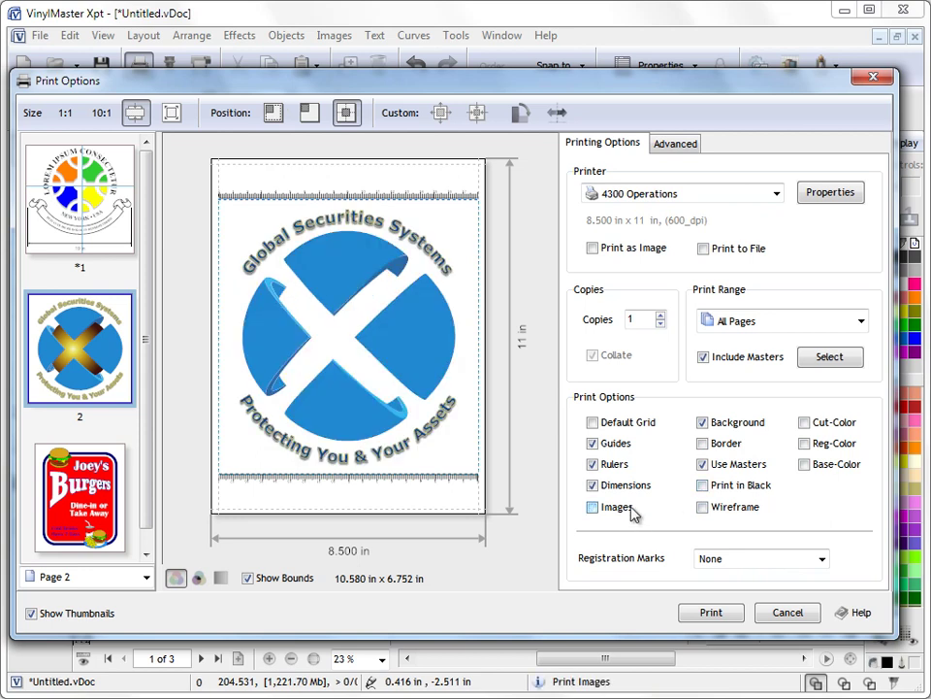
Preview page 1 while trying Print in Black and Wireframe, leaving both off.
{"action": "left_click", "coordinate": [704, 485]}
{"action": "left_click", "coordinate": [89, 218]}
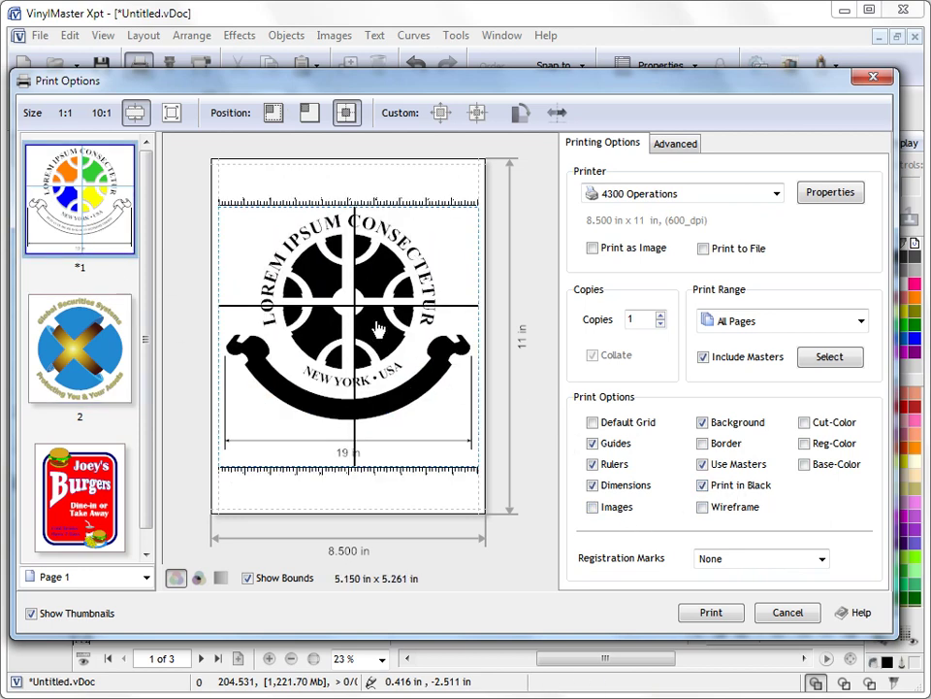
{"action": "left_click", "coordinate": [739, 485]}
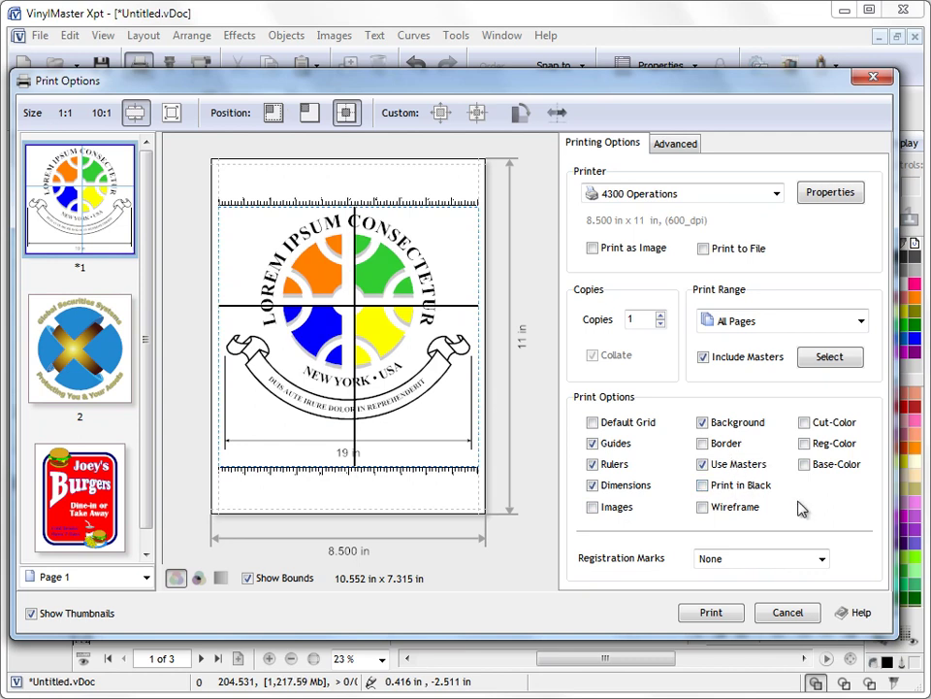
{"action": "left_click", "coordinate": [737, 508]}
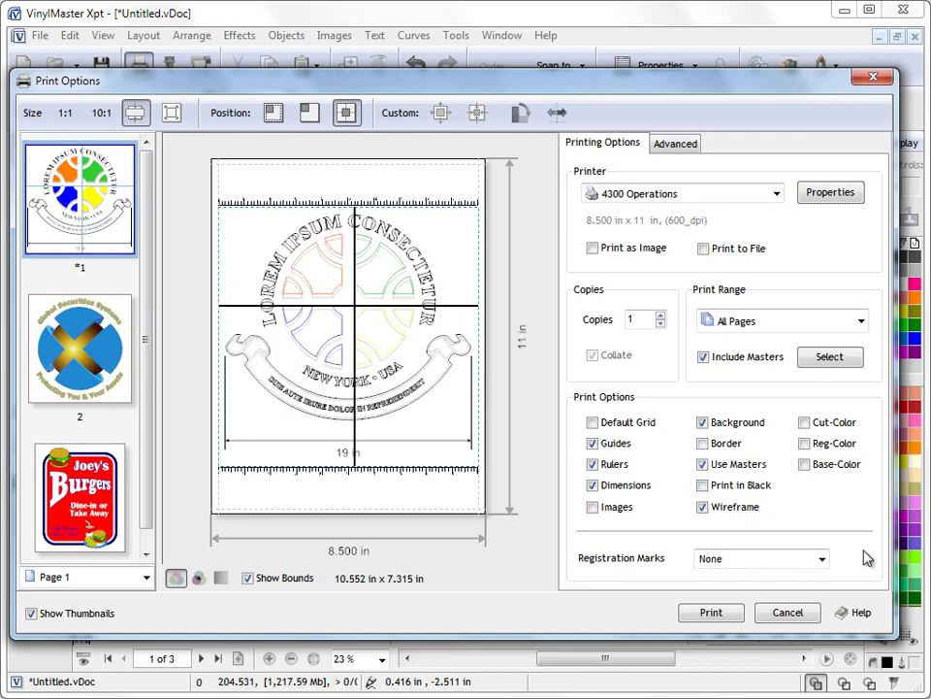
{"action": "left_click", "coordinate": [755, 512]}
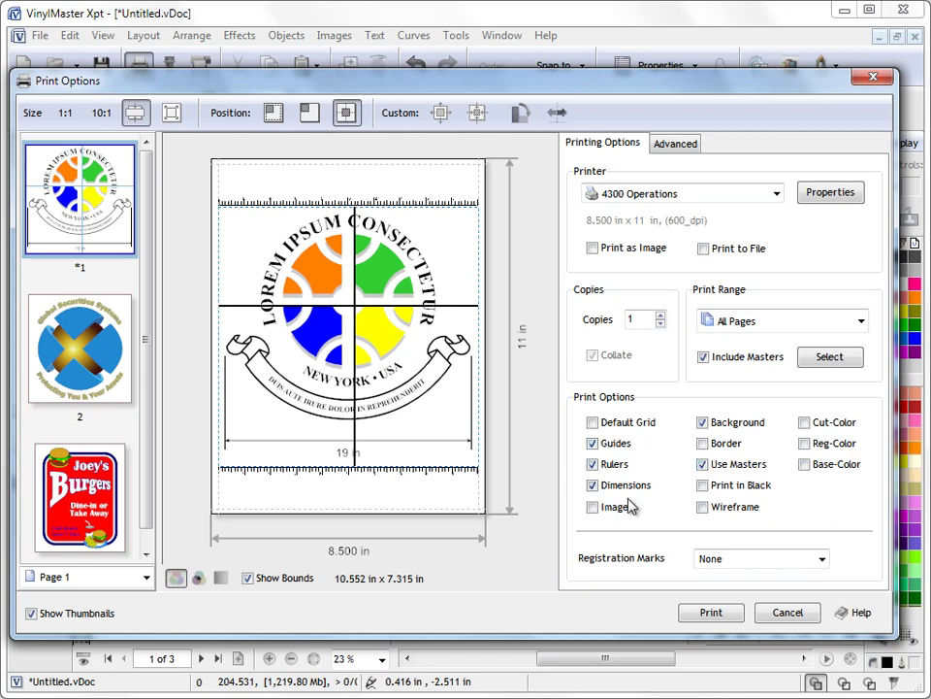
Turn rulers and guides back off and set Registration Marks to Crop Marks.
{"action": "left_click", "coordinate": [609, 464]}
{"action": "left_click", "coordinate": [617, 444]}
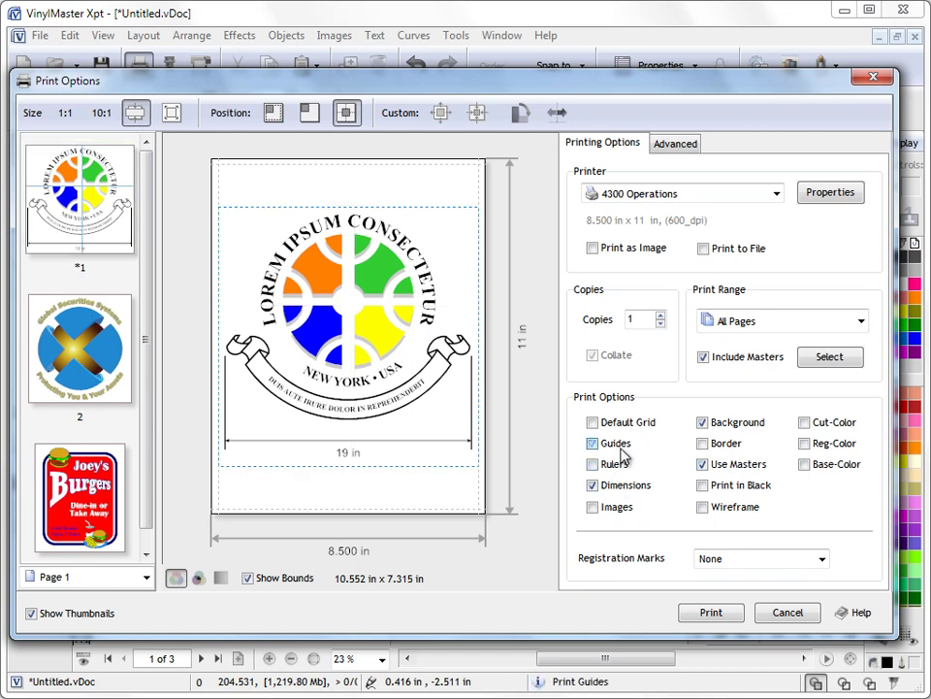
{"action": "left_click", "coordinate": [727, 559]}
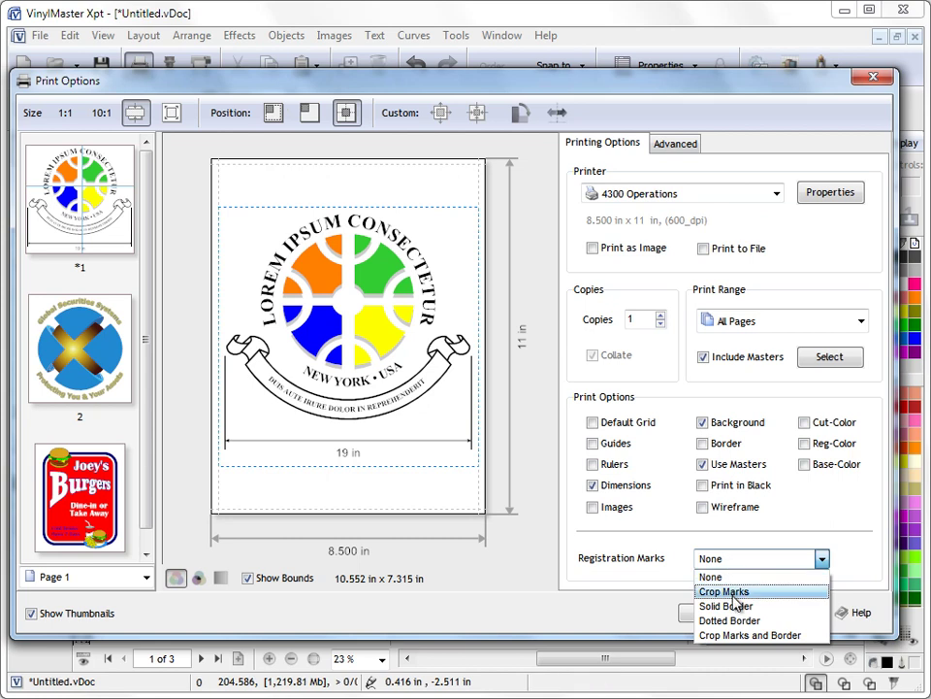
{"action": "left_click", "coordinate": [733, 592]}
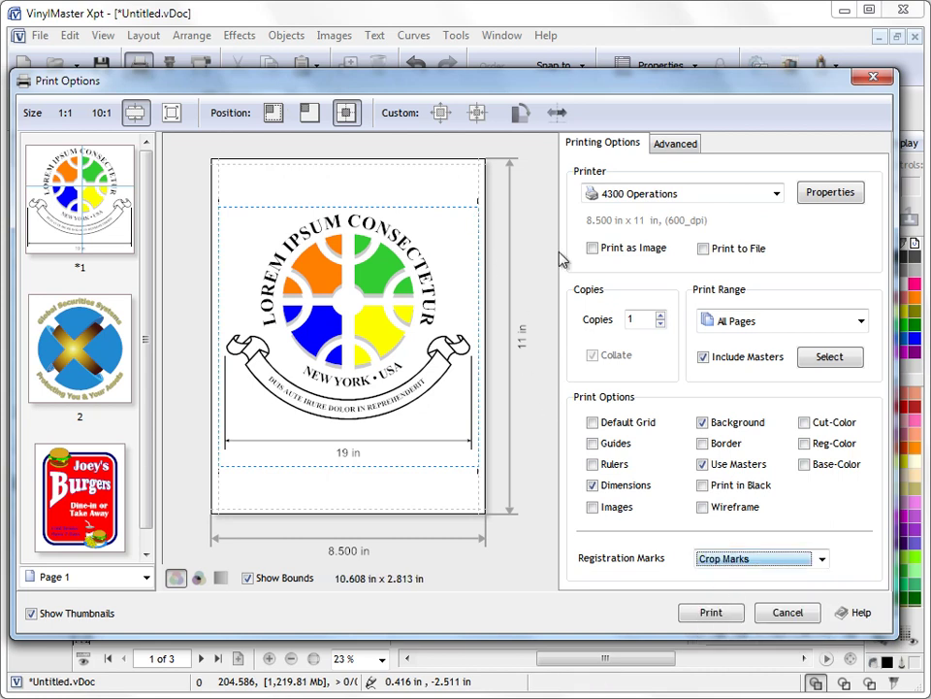
Resize the artwork with the Custom scale buttons and glance at the Advanced tab.
{"action": "left_click", "coordinate": [476, 112]}
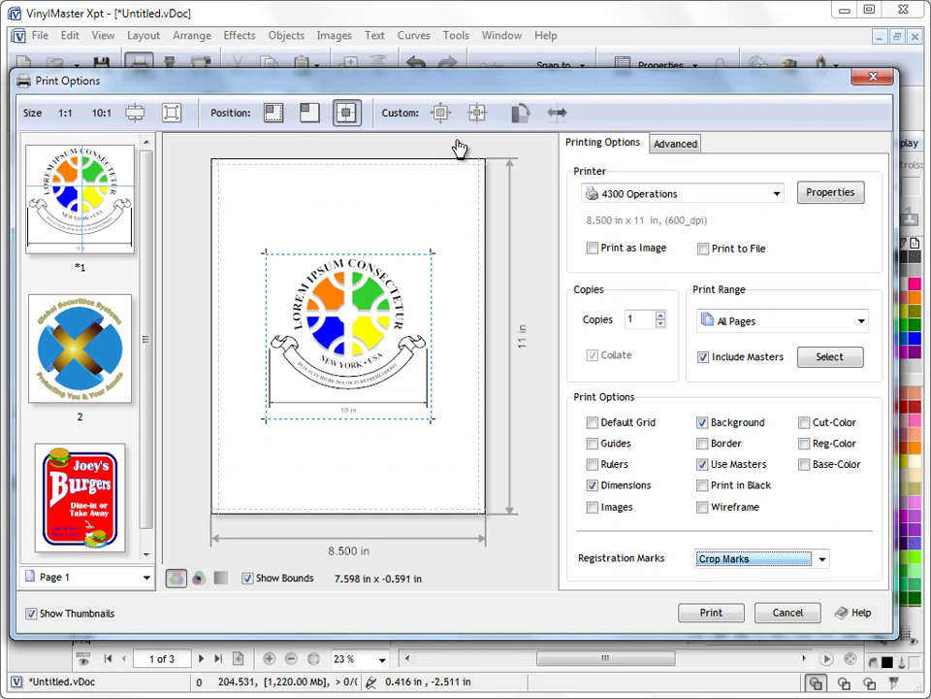
{"action": "left_click", "coordinate": [441, 113]}
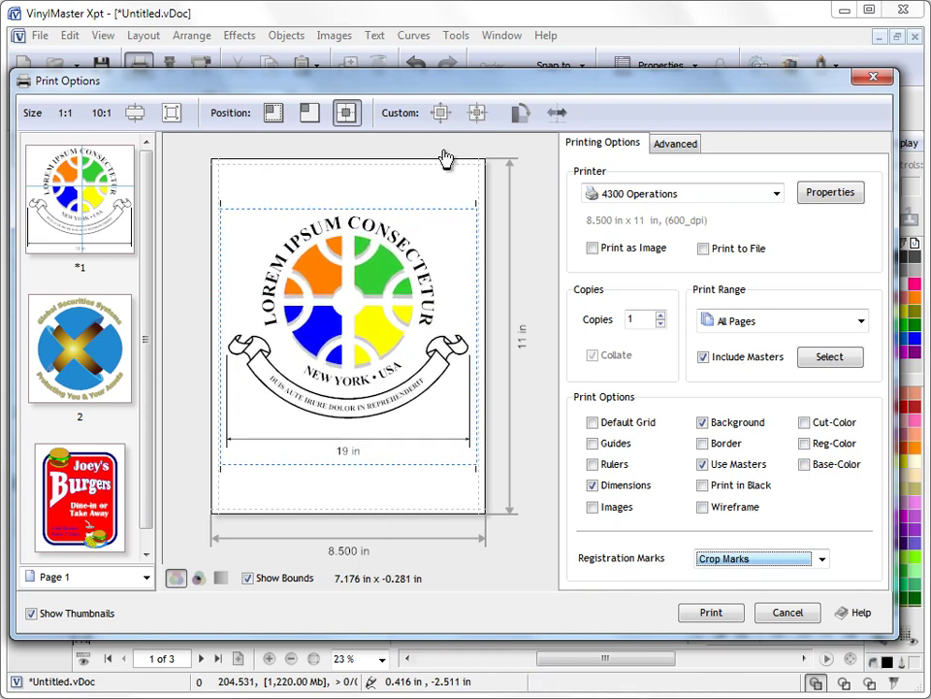
{"action": "left_click", "coordinate": [476, 115]}
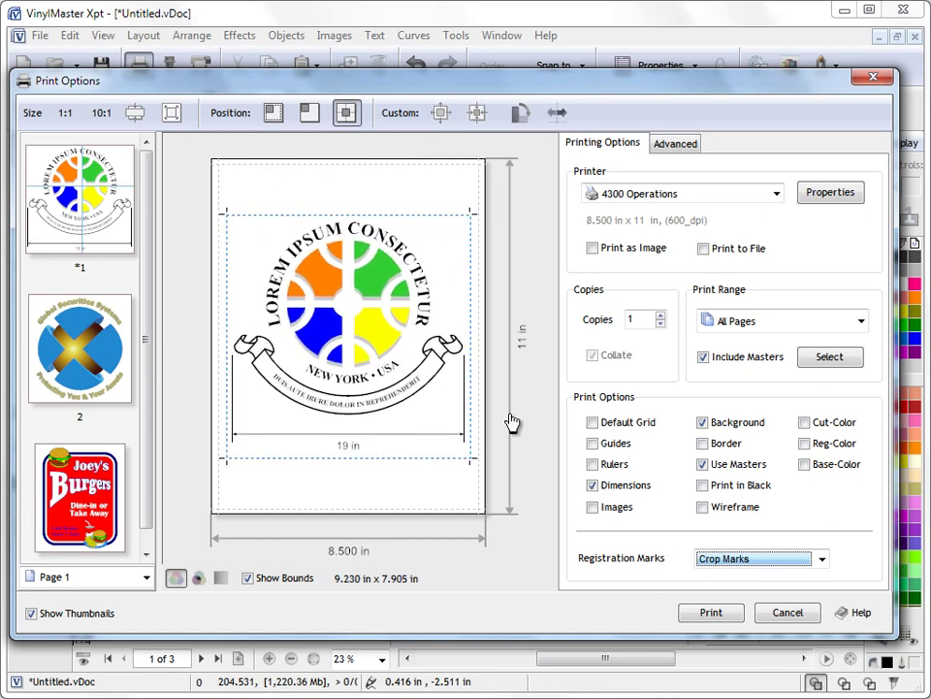
{"action": "left_click", "coordinate": [676, 143]}
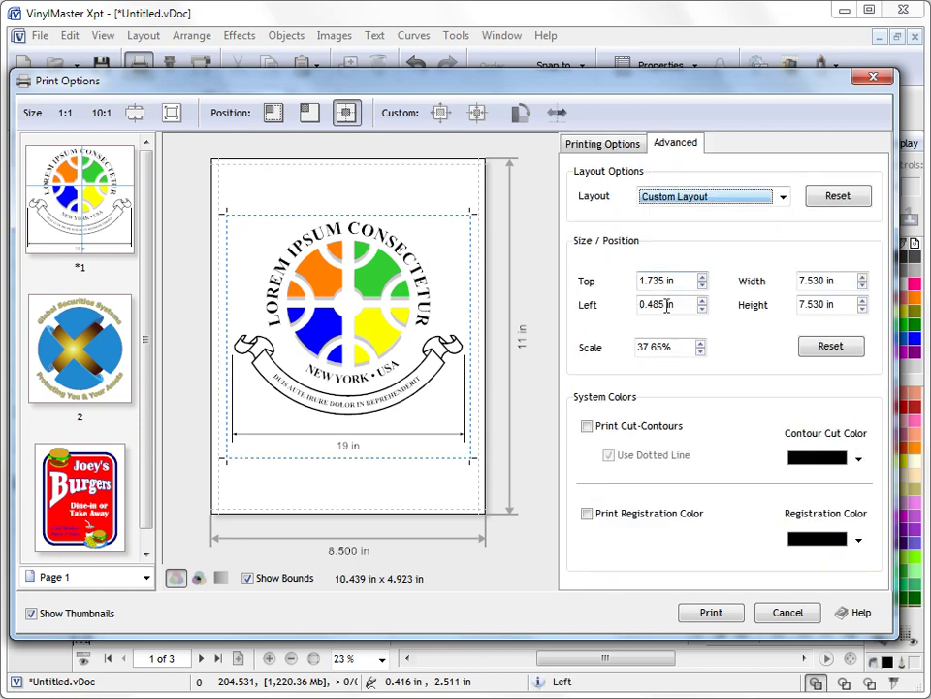
{"action": "left_click", "coordinate": [613, 145]}
Set Registration Marks to Border, then to Crop Marks and Border.
{"action": "left_click", "coordinate": [762, 558]}
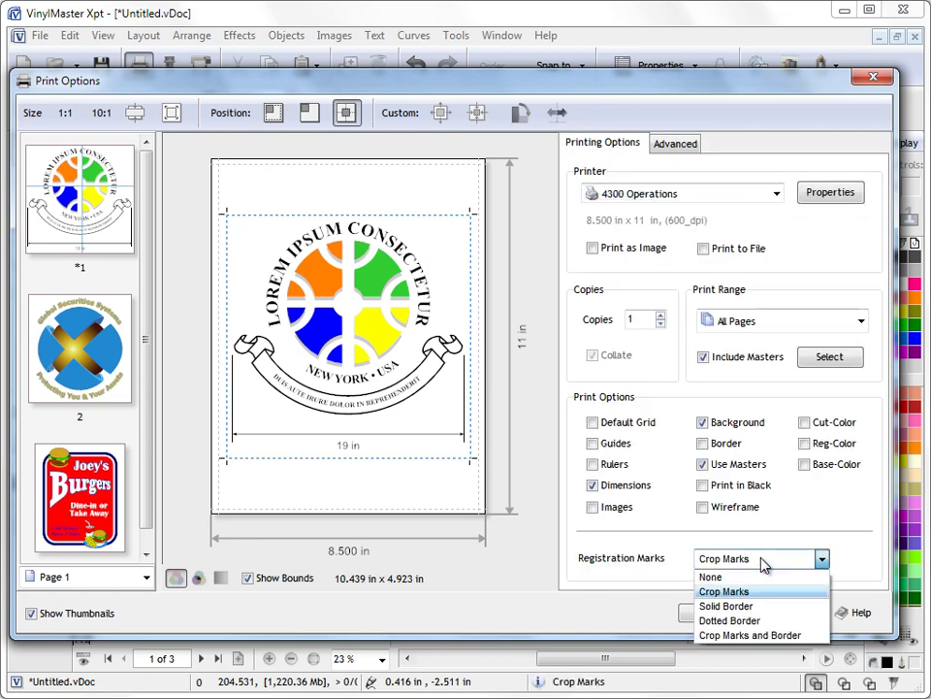
{"action": "left_click", "coordinate": [743, 606]}
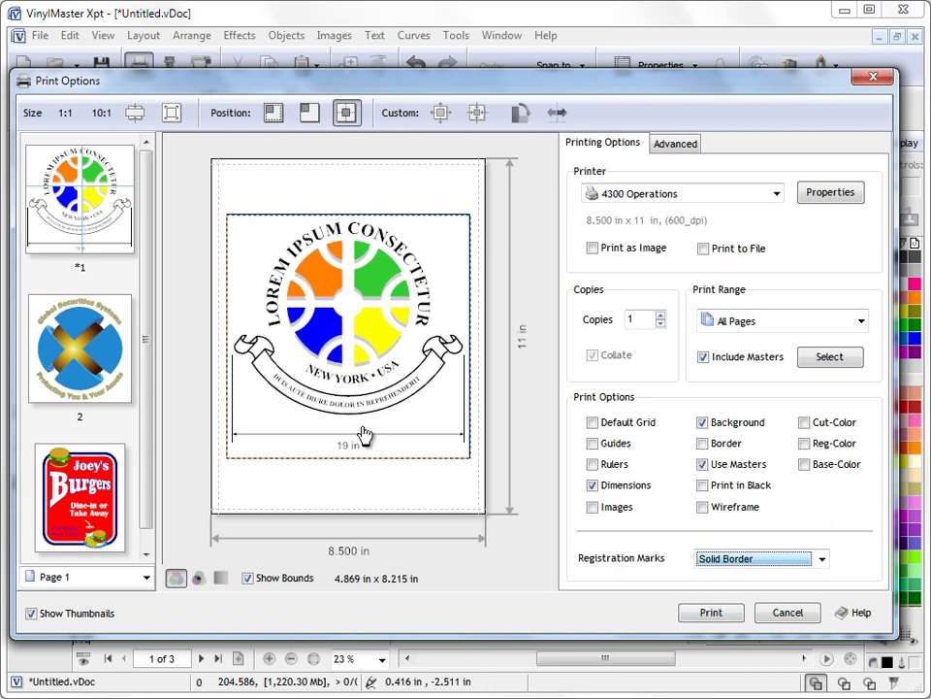
{"action": "left_click", "coordinate": [821, 559]}
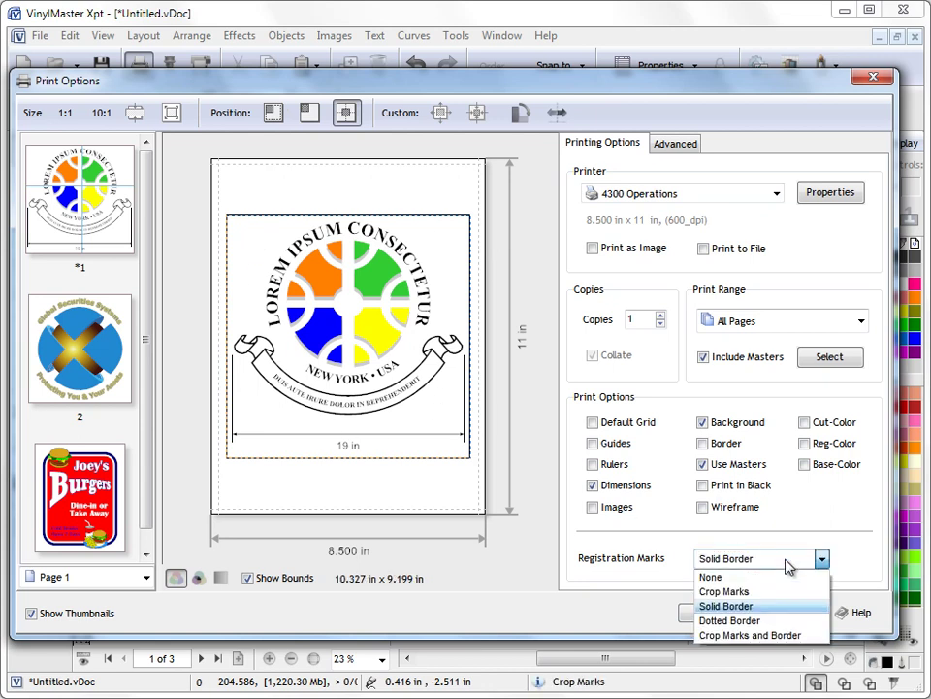
{"action": "left_click", "coordinate": [744, 635]}
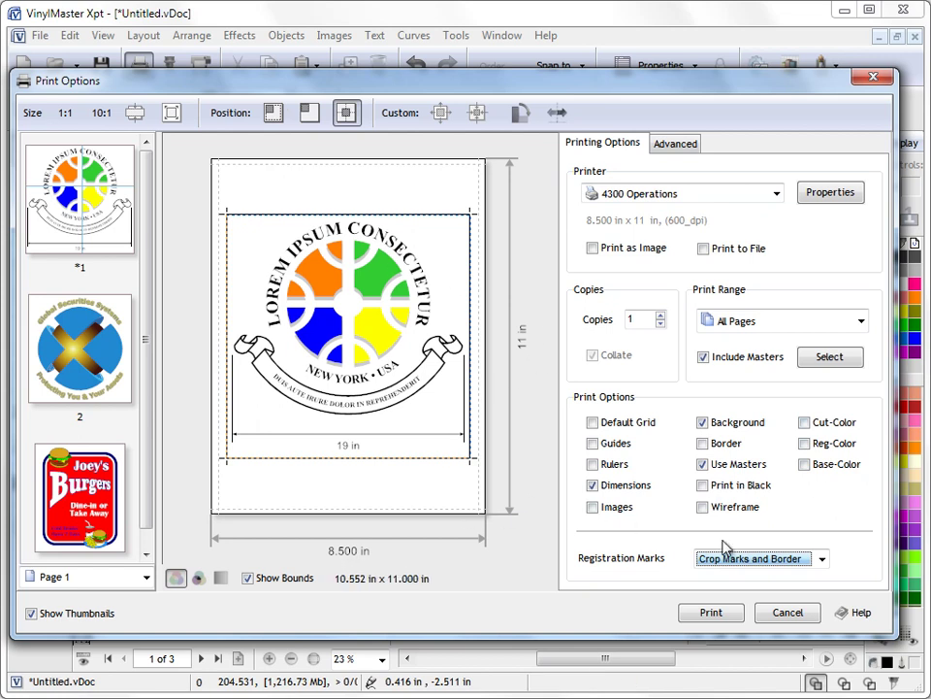
Cancel Print Options, switch to FutureBIRD.vDoc and hide the page thumbnails panel.
{"action": "left_click", "coordinate": [788, 612]}
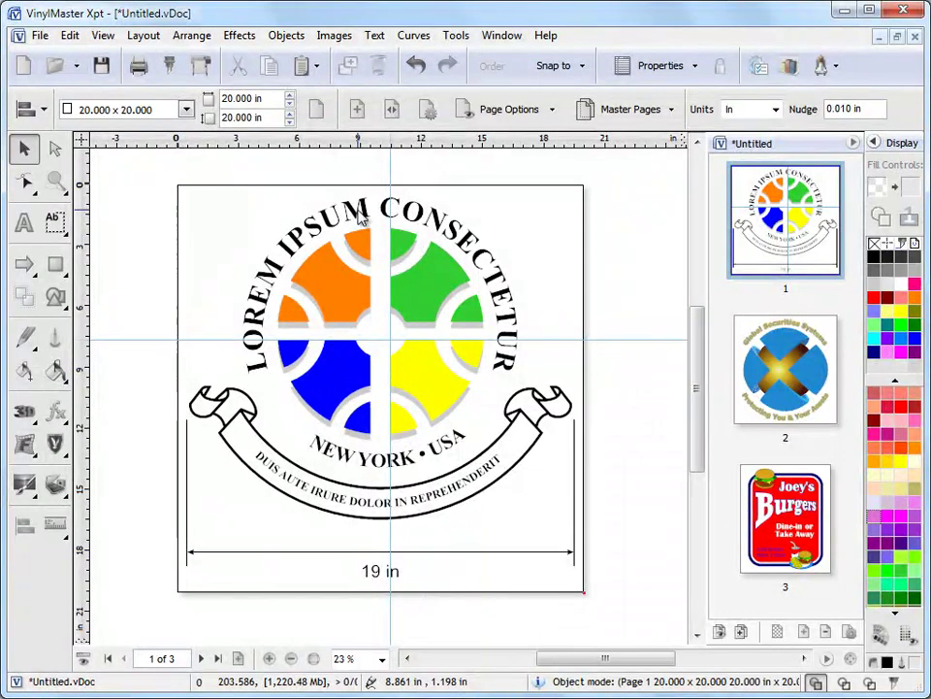
{"action": "left_click", "coordinate": [501, 35]}
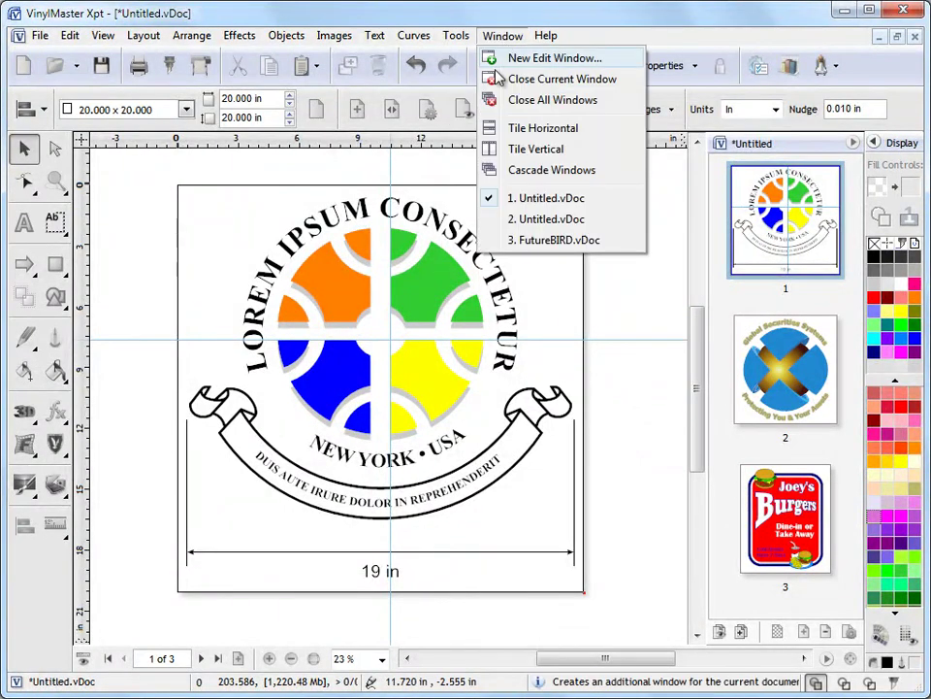
{"action": "left_click", "coordinate": [559, 240]}
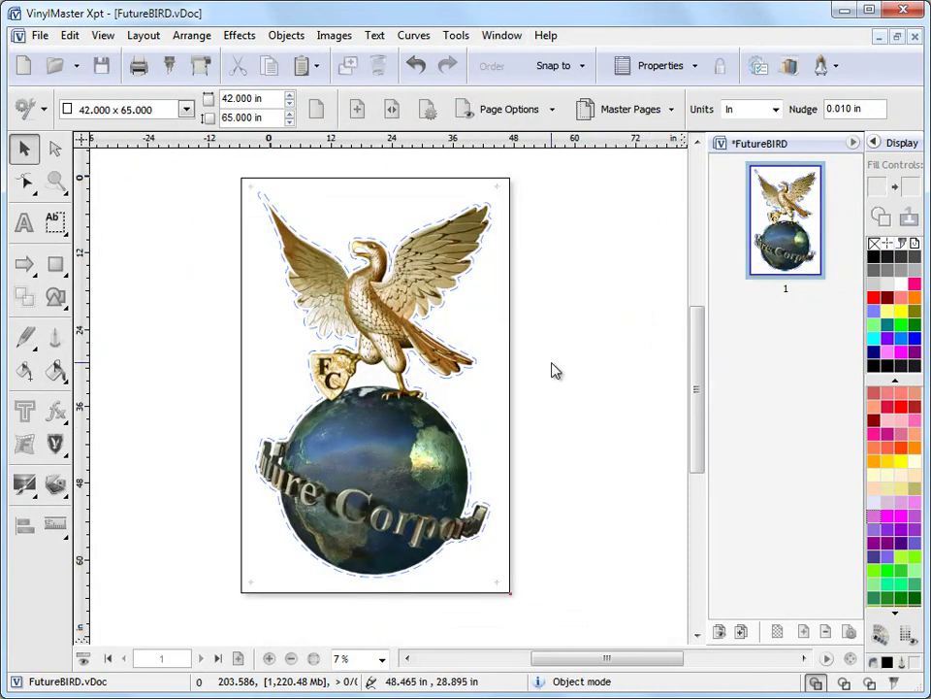
{"action": "left_click", "coordinate": [827, 659]}
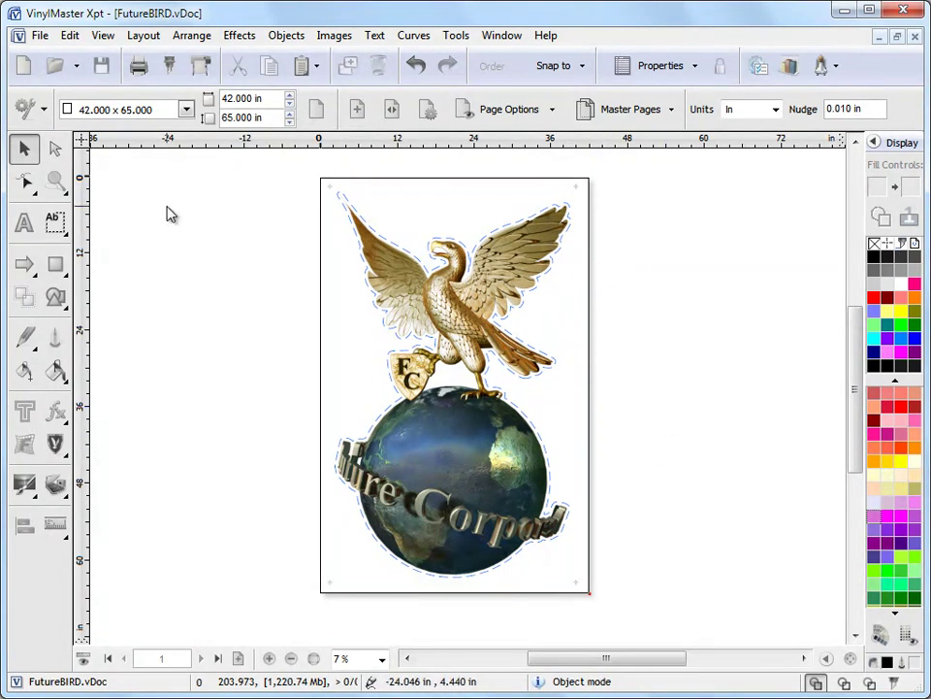
{"action": "left_click", "coordinate": [41, 36]}
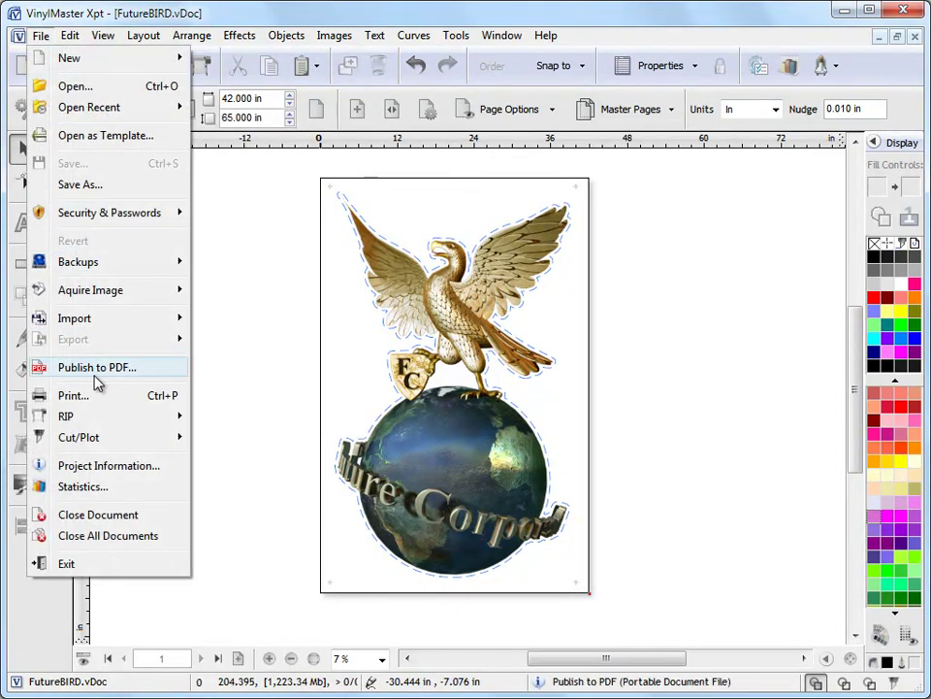
Open Print Options for FutureBIRD, reposition the dialog, and tick Cut-Color and Reg-Color.
{"action": "left_click", "coordinate": [118, 395]}
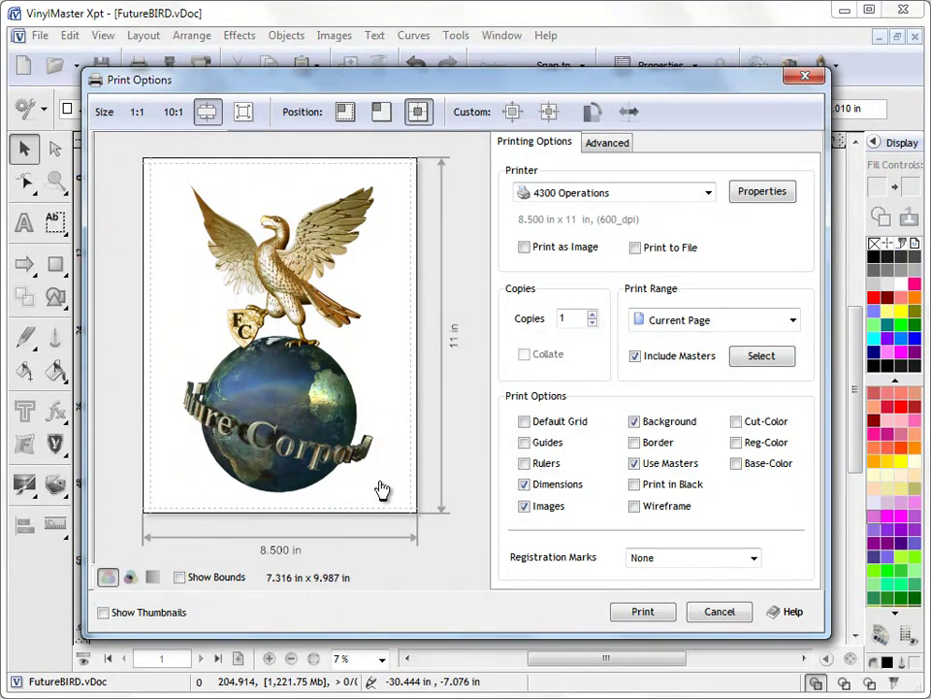
{"action": "left_click_drag", "start_coordinate": [328, 102], "coordinate": [375, 80]}
{"action": "left_click_drag", "start_coordinate": [442, 82], "coordinate": [440, 89]}
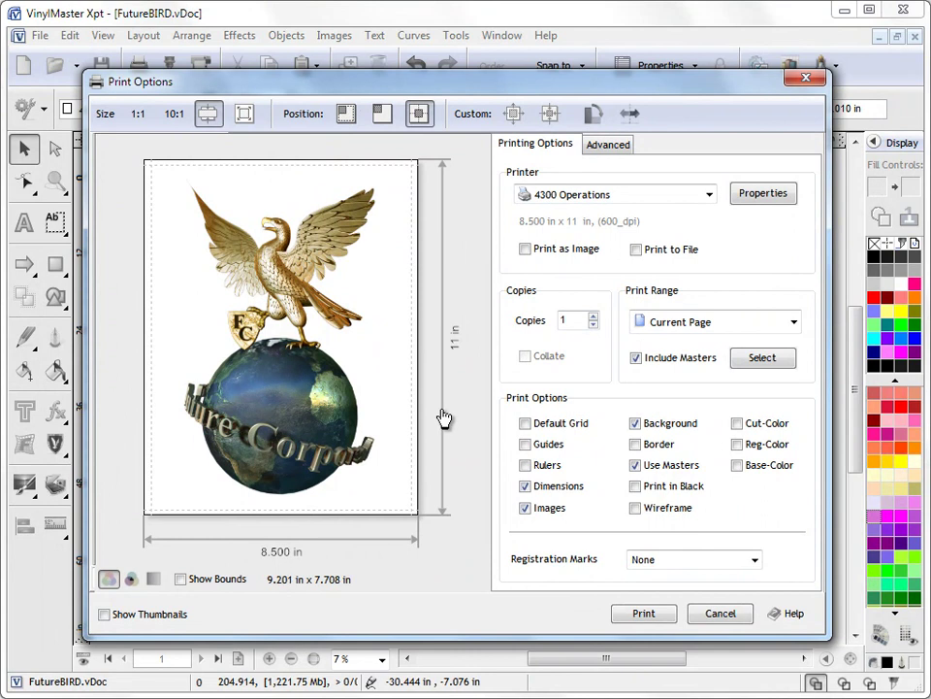
{"action": "left_click", "coordinate": [737, 424]}
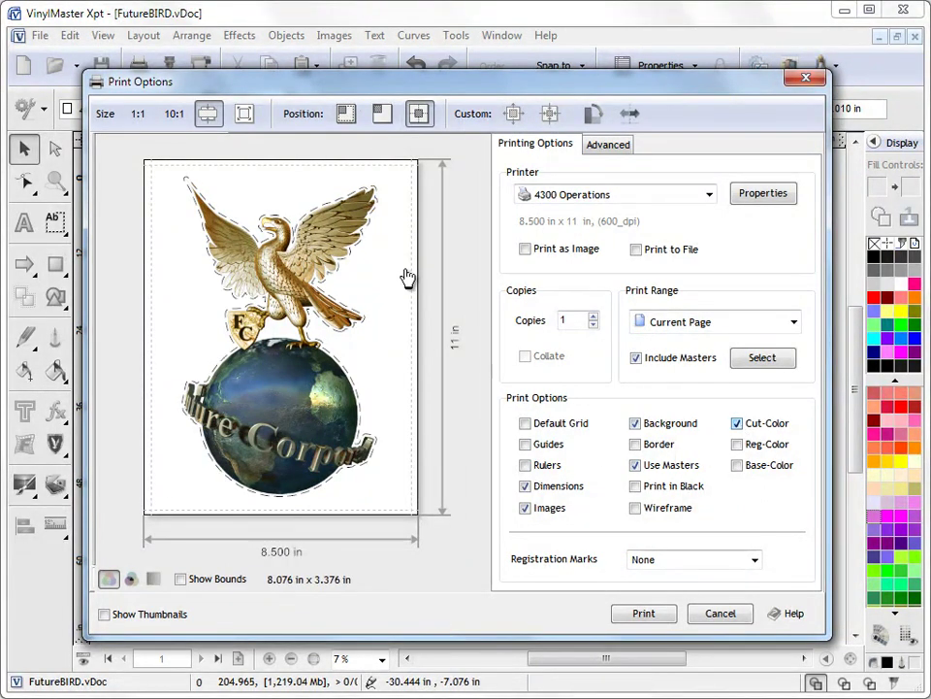
{"action": "left_click", "coordinate": [739, 444]}
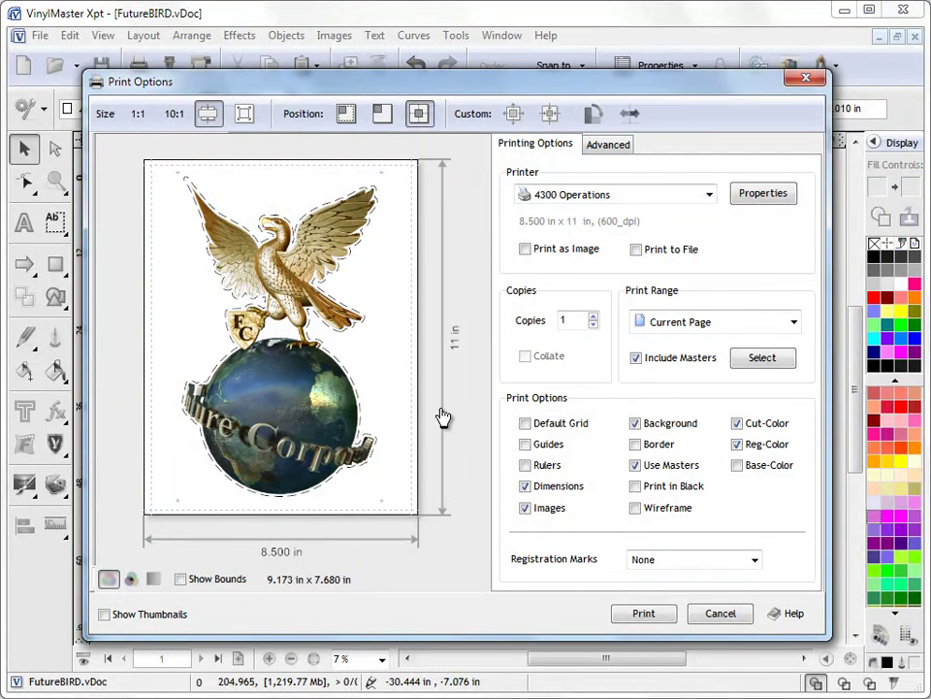
On the Advanced tab, set Contour Cut Color to red and Registration Color to blue.
{"action": "left_click", "coordinate": [609, 144]}
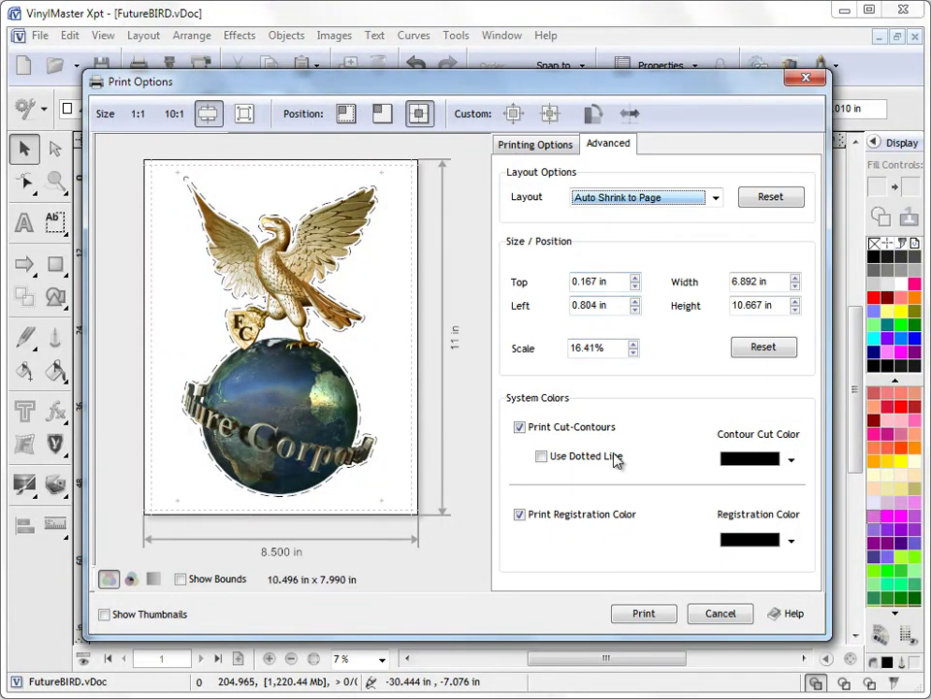
{"action": "left_click", "coordinate": [791, 462]}
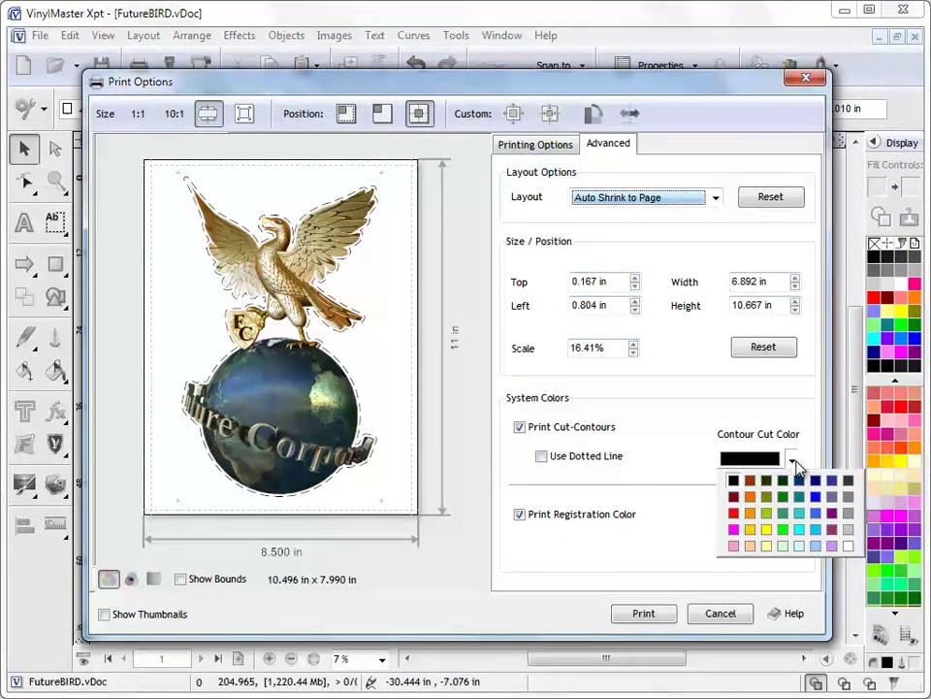
{"action": "left_click", "coordinate": [734, 514]}
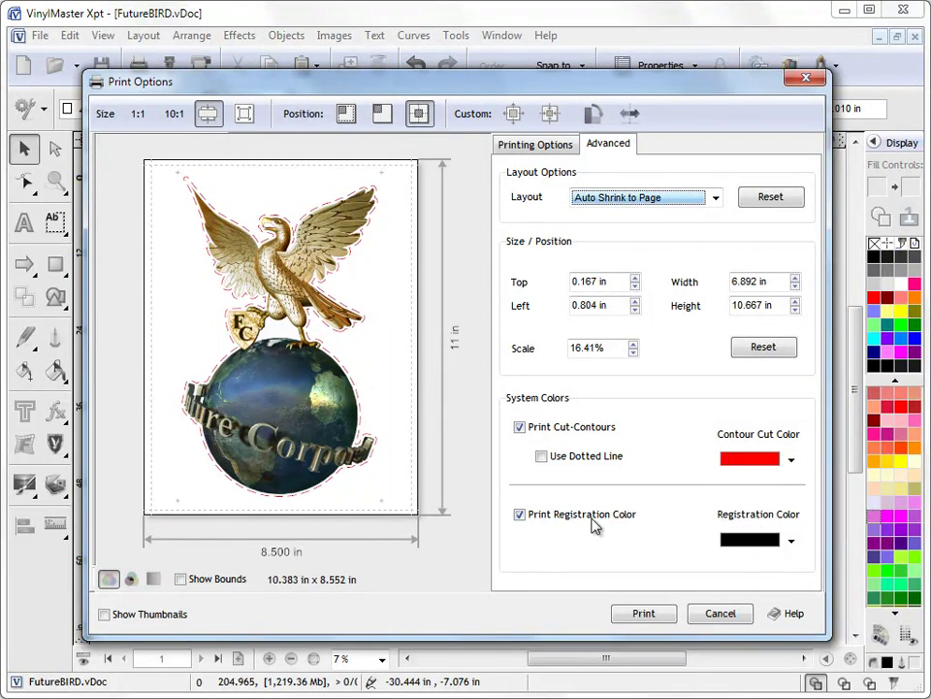
{"action": "left_click", "coordinate": [792, 541]}
{"action": "left_click", "coordinate": [820, 583]}
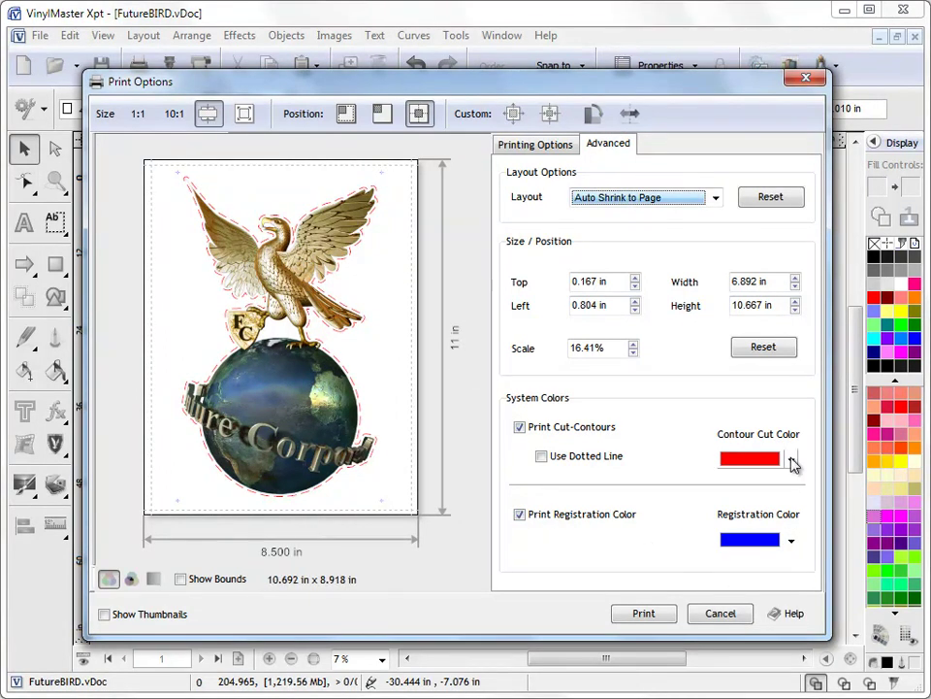
{"action": "left_click", "coordinate": [536, 144]}
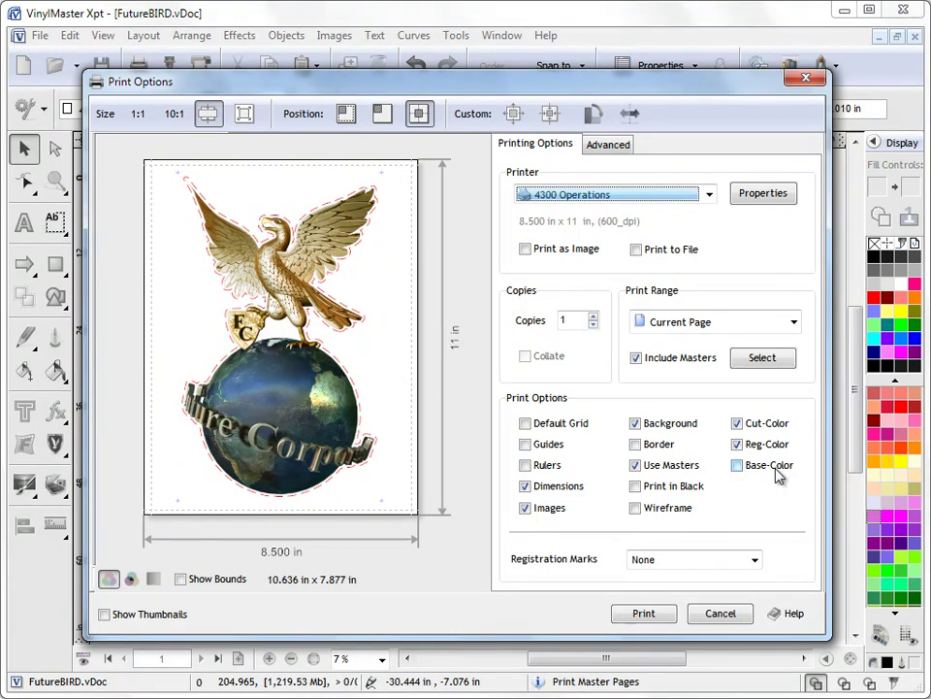
Tick Base-Color for the FutureBIRD printout, then review the Advanced tab settings.
{"action": "left_click", "coordinate": [750, 472]}
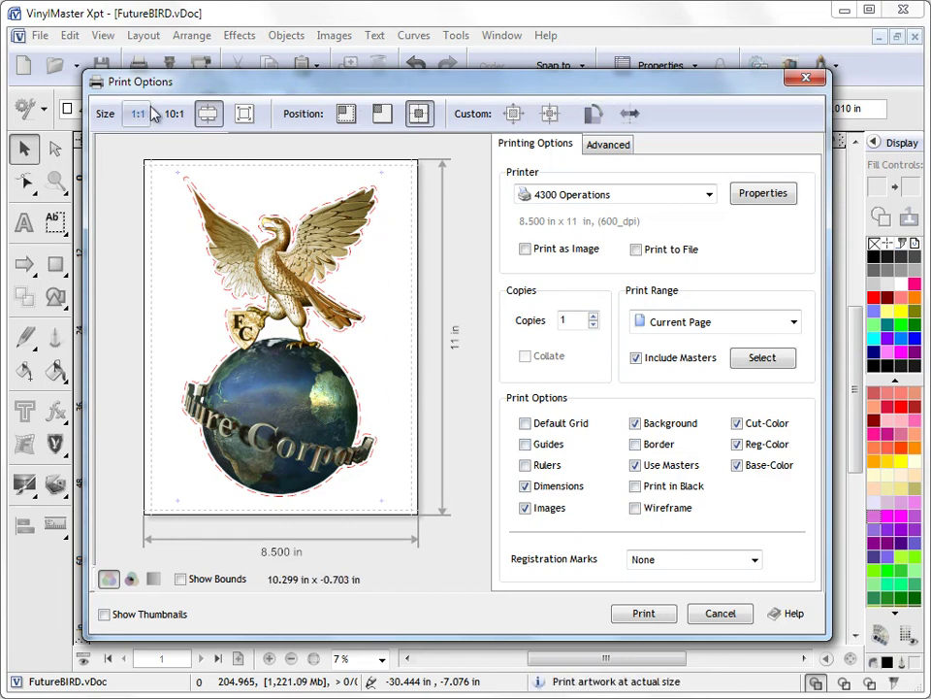
{"action": "left_click", "coordinate": [608, 147]}
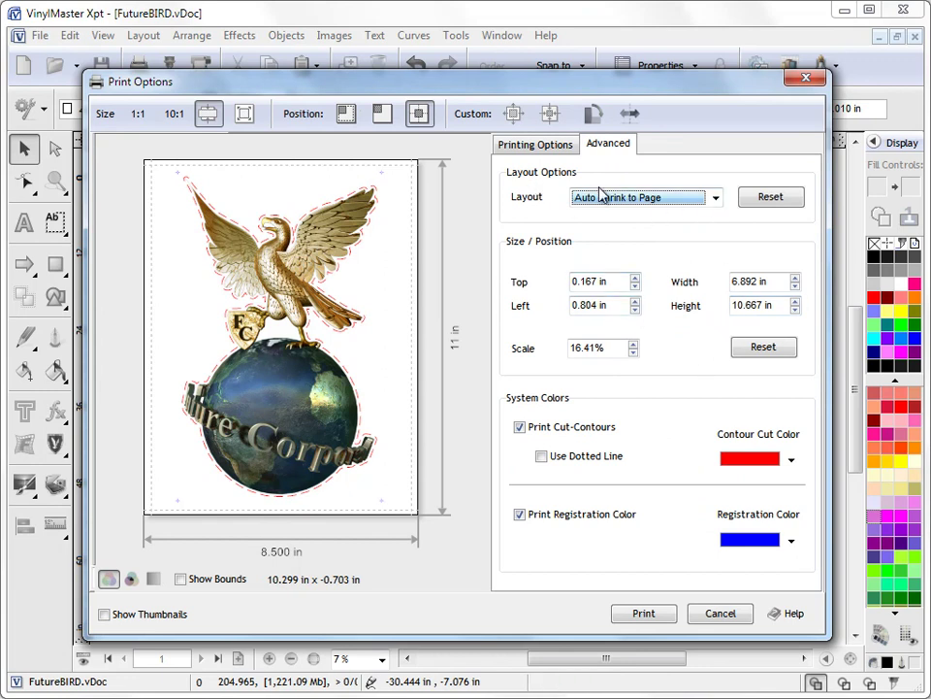
{"action": "left_click", "coordinate": [532, 144]}
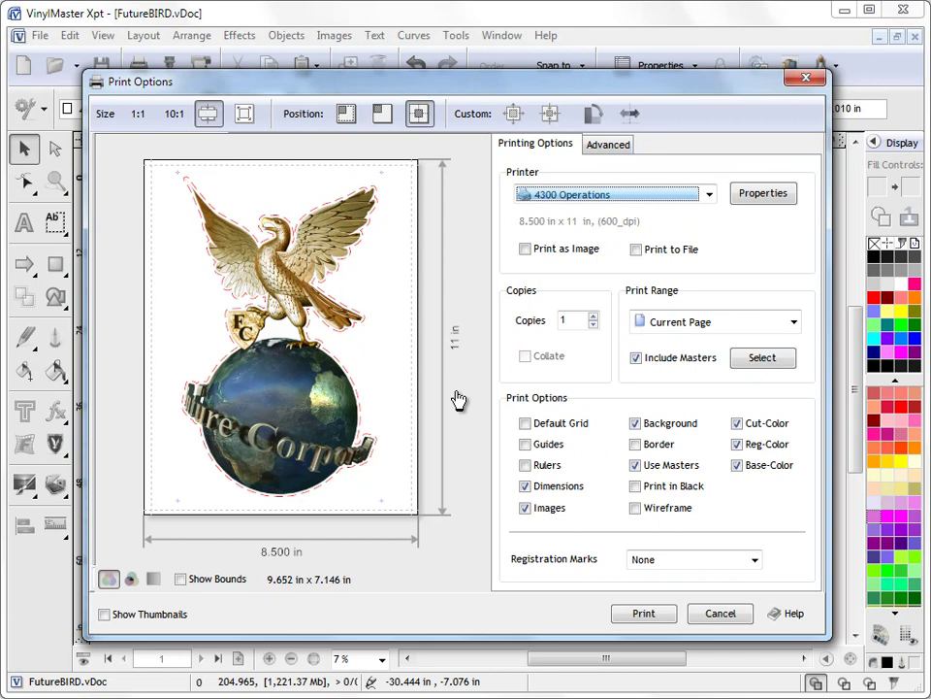
{"action": "left_click", "coordinate": [763, 193]}
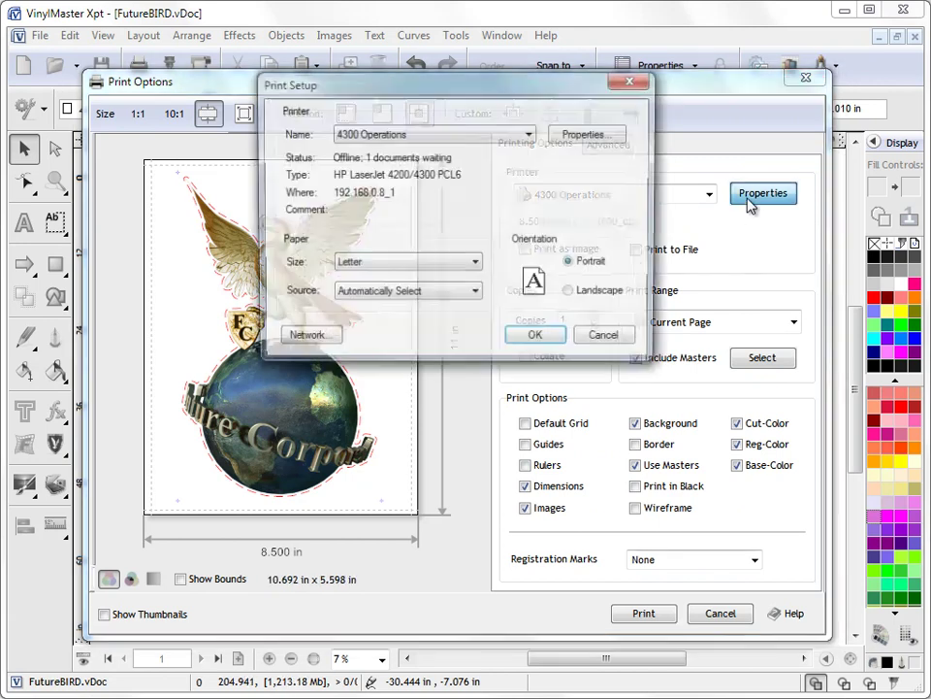
{"action": "left_click", "coordinate": [601, 293]}
{"action": "left_click", "coordinate": [536, 338]}
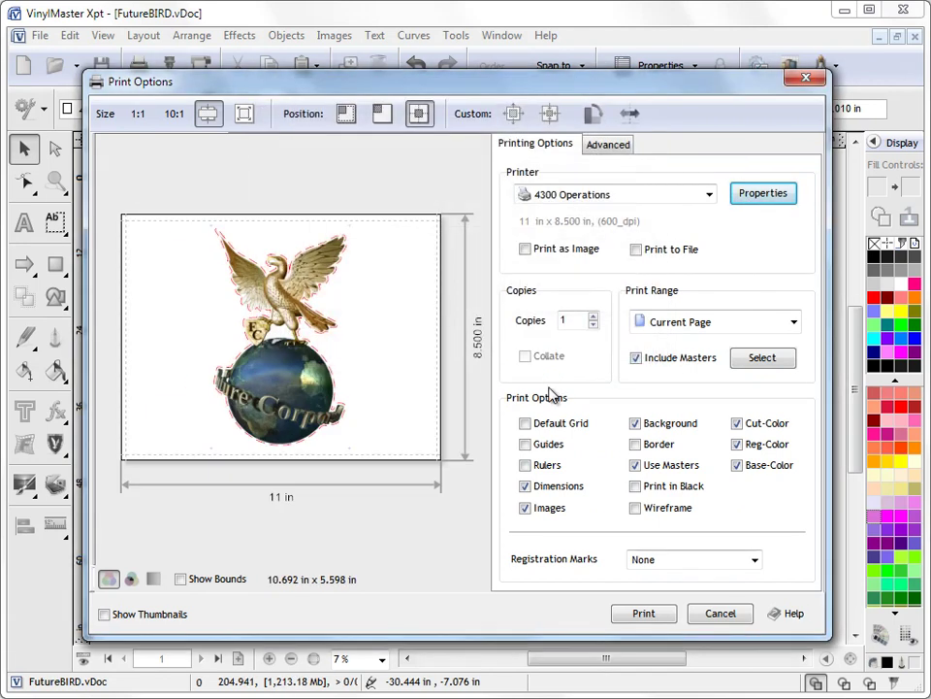
{"action": "left_click", "coordinate": [767, 193]}
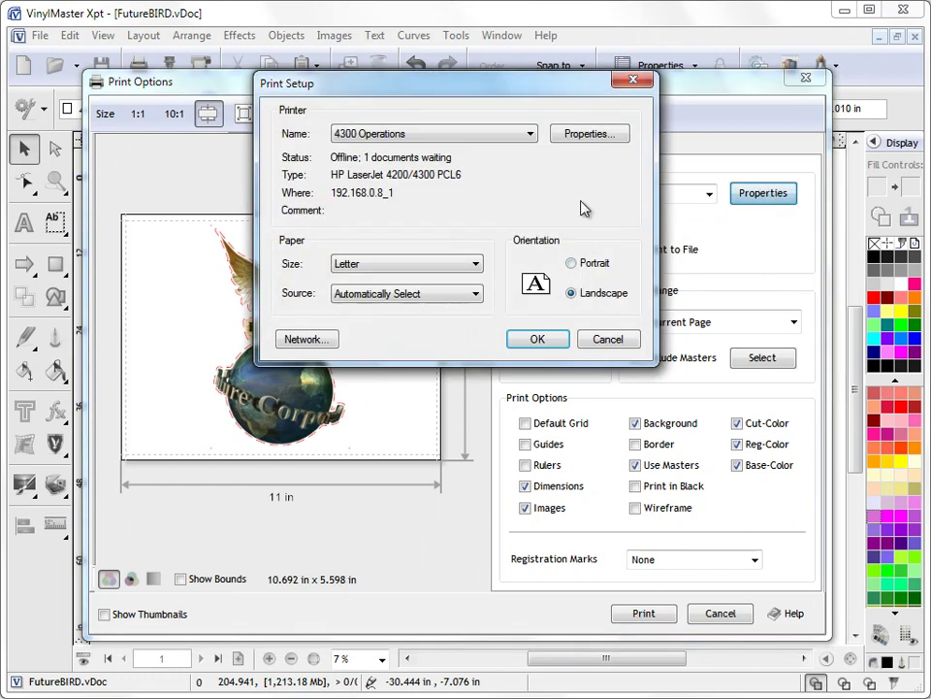
{"action": "left_click", "coordinate": [582, 264]}
{"action": "left_click", "coordinate": [537, 339]}
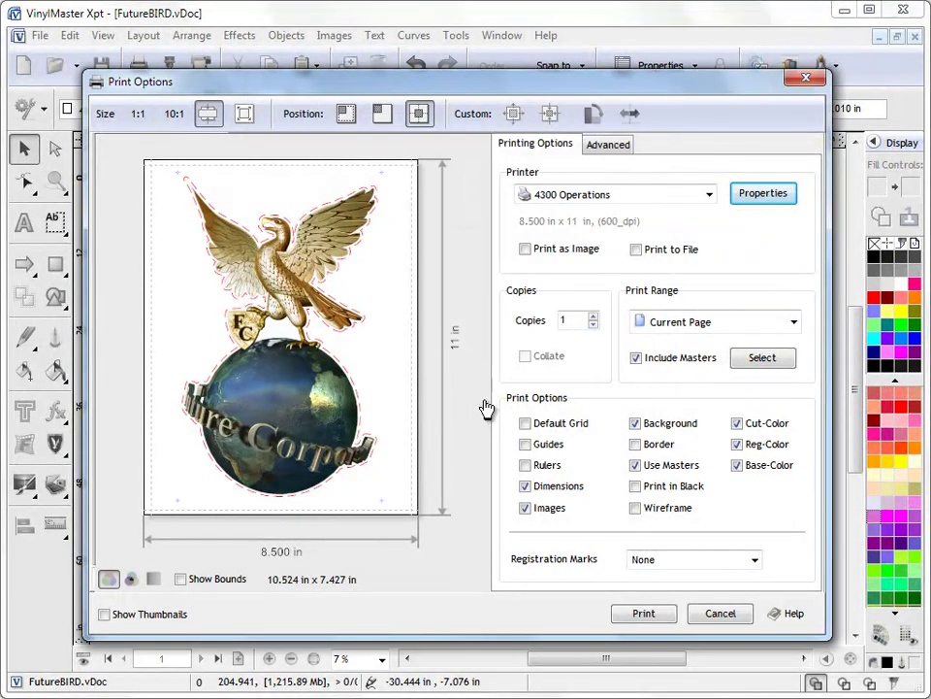